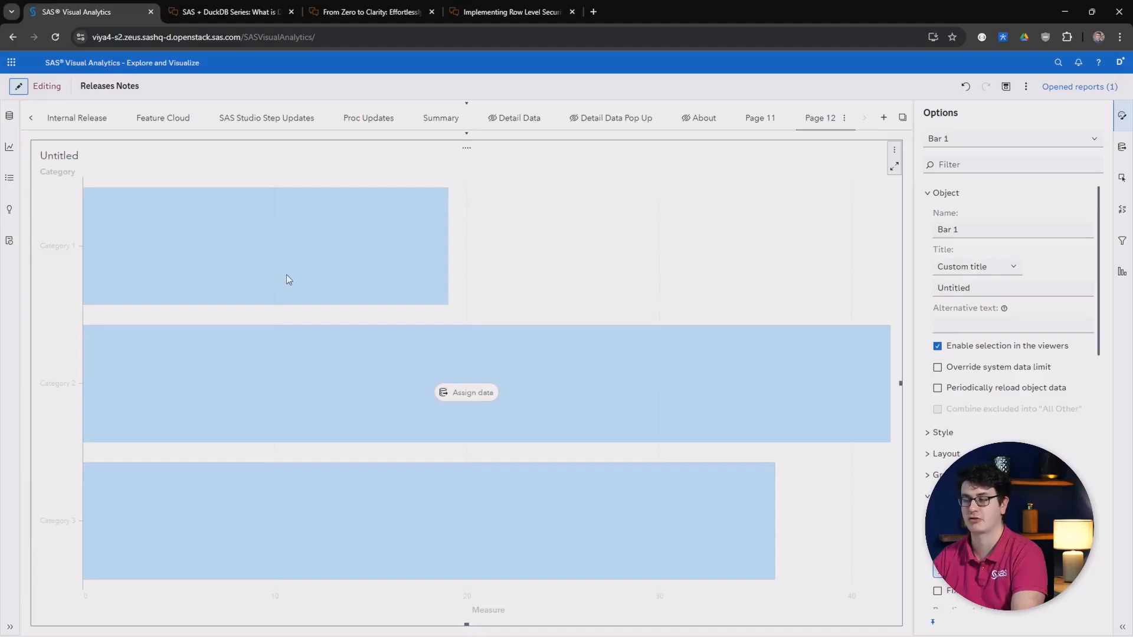
# - Assign the Category data item from RELEASE-NOTES to the bar chart's category role
pyautogui.click(458, 393)
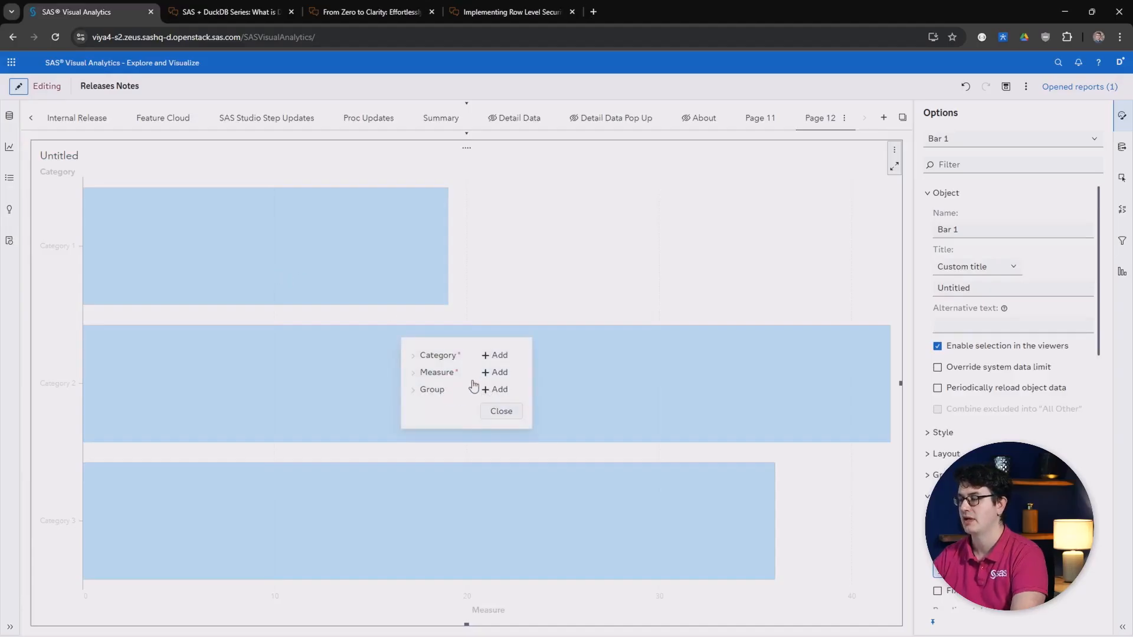
pyautogui.click(489, 358)
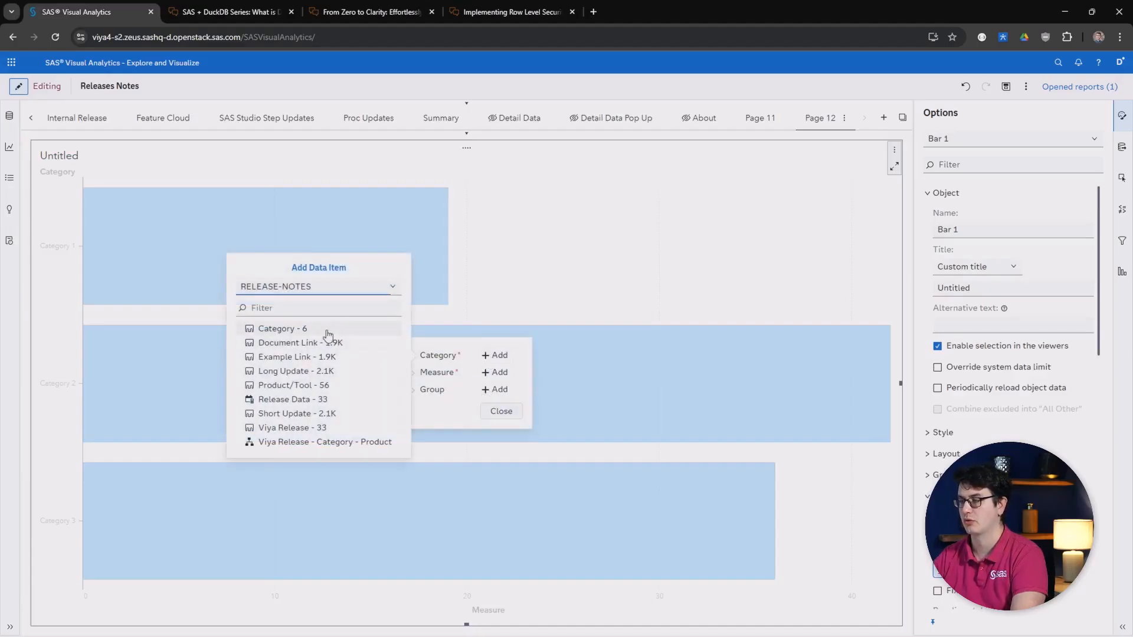
pyautogui.click(324, 328)
pyautogui.click(498, 426)
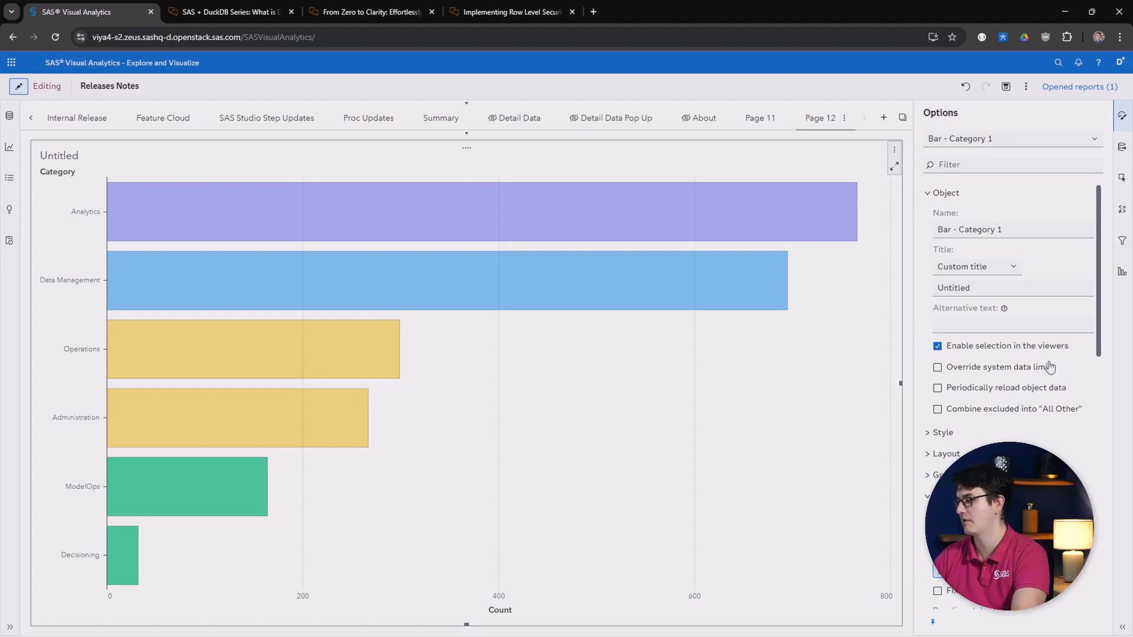
# - Place the bar chart's Y axis on the right side and set the baseline style to Pattern 11
pyautogui.scroll(-2, 1037, 446)
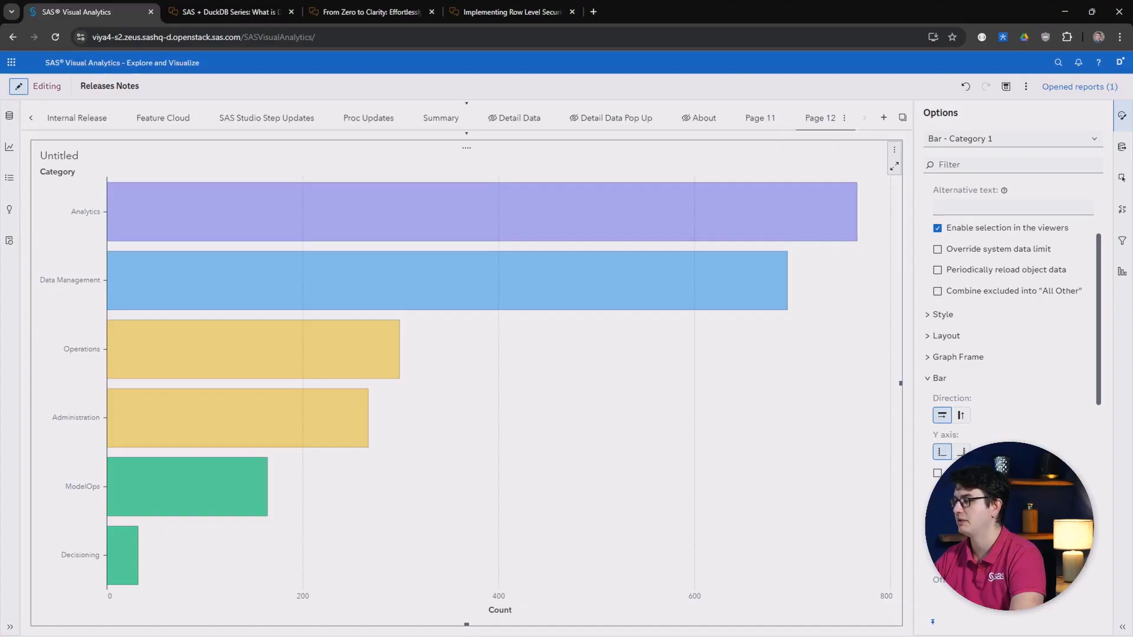
pyautogui.click(961, 452)
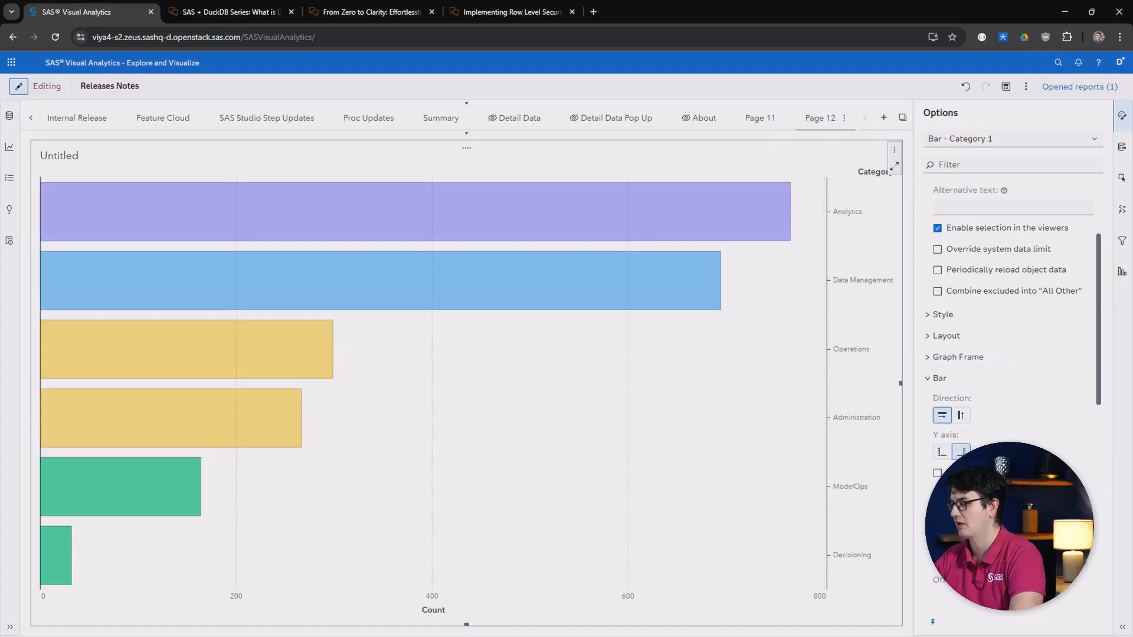
pyautogui.scroll(-2, 1011, 430)
pyautogui.scroll(-1, 1007, 430)
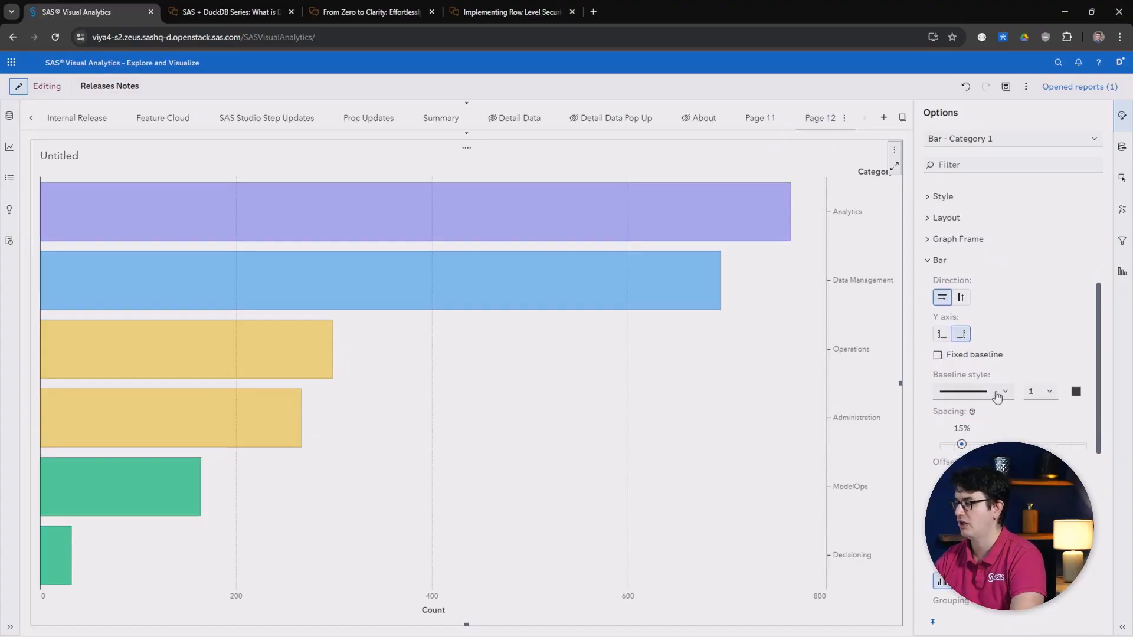
pyautogui.click(999, 393)
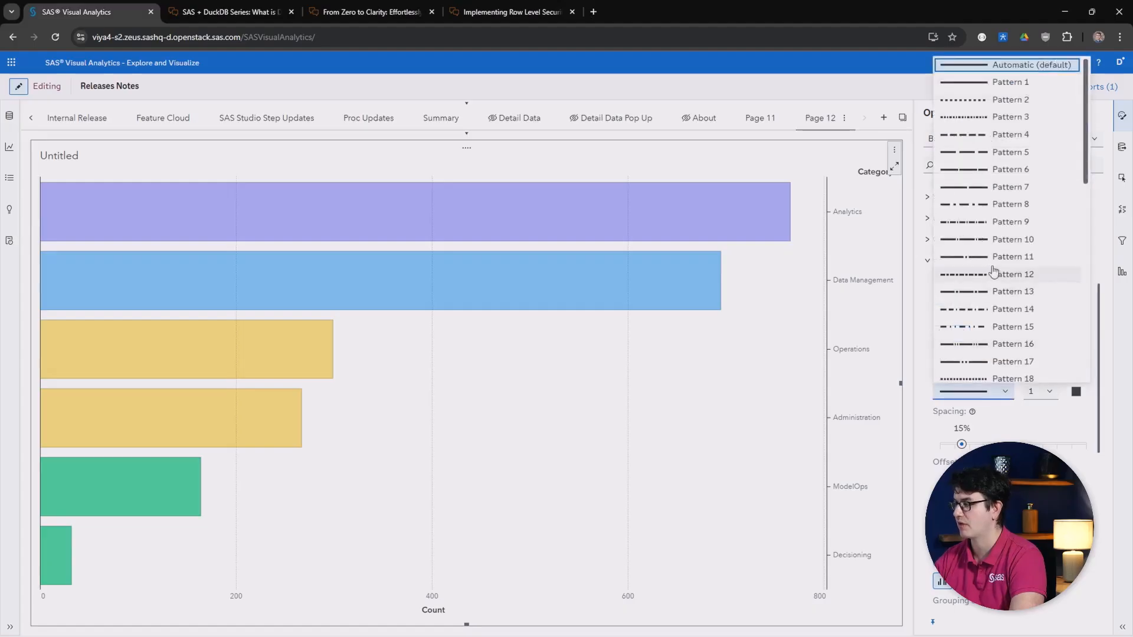
pyautogui.click(995, 257)
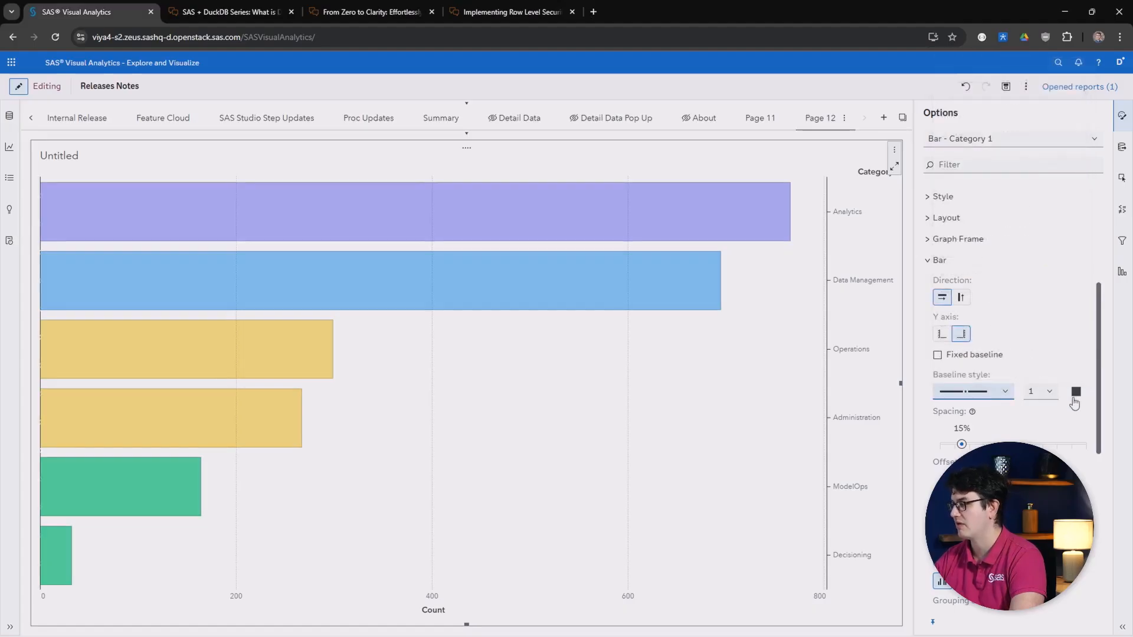
# - Add a new reference line to the bar chart's count axis
pyautogui.scroll(-1, 991, 383)
pyautogui.scroll(-4, 974, 397)
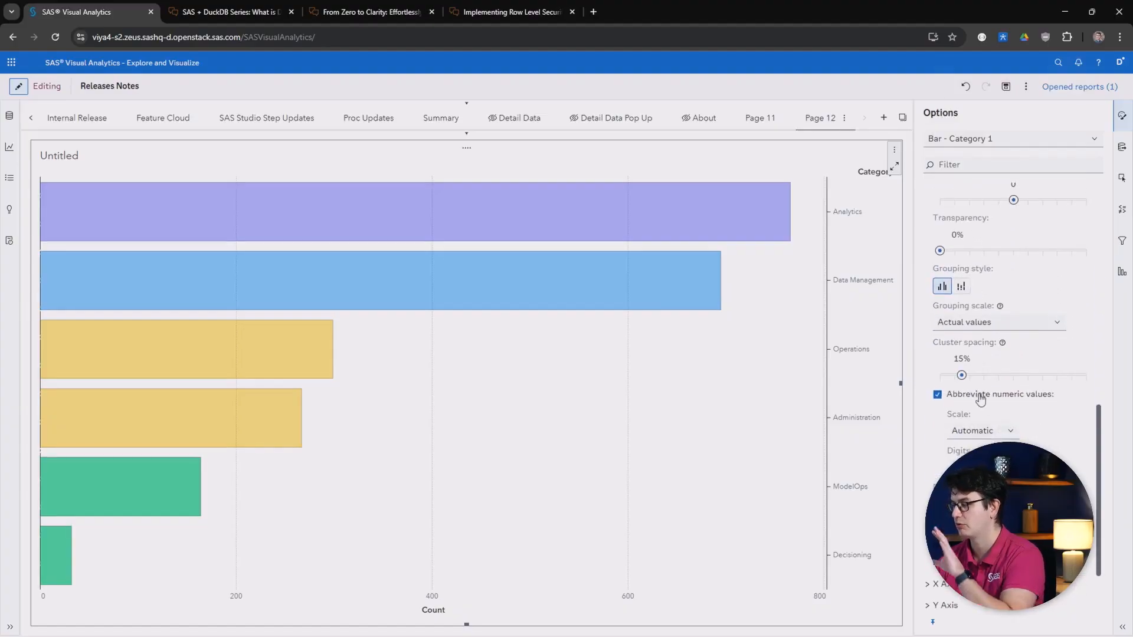
pyautogui.scroll(-2, 978, 394)
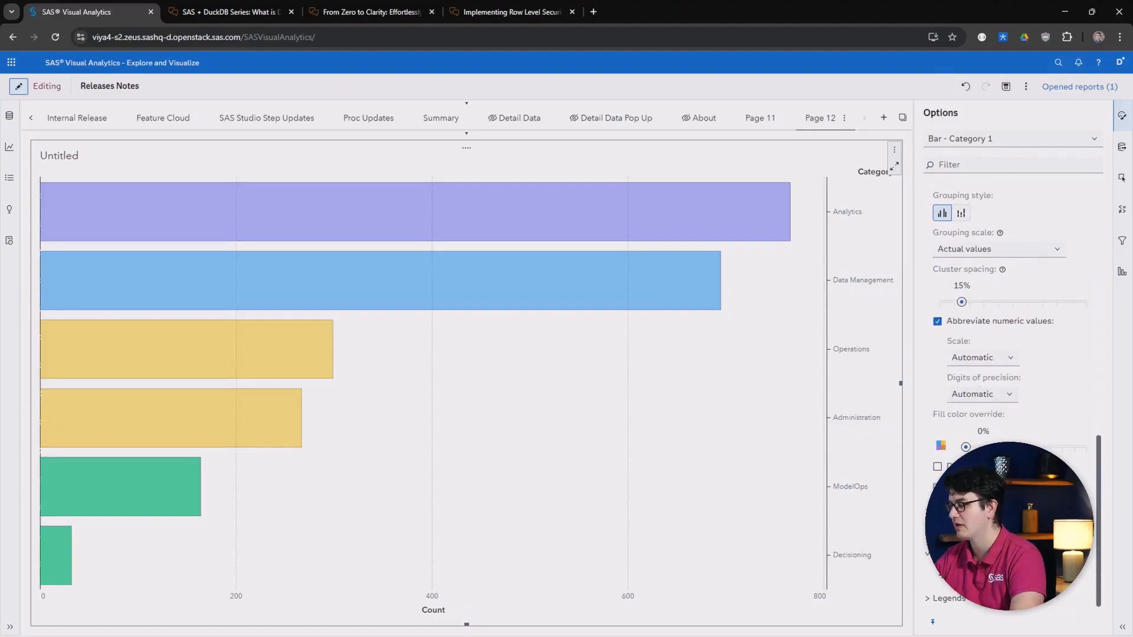
pyautogui.click(969, 575)
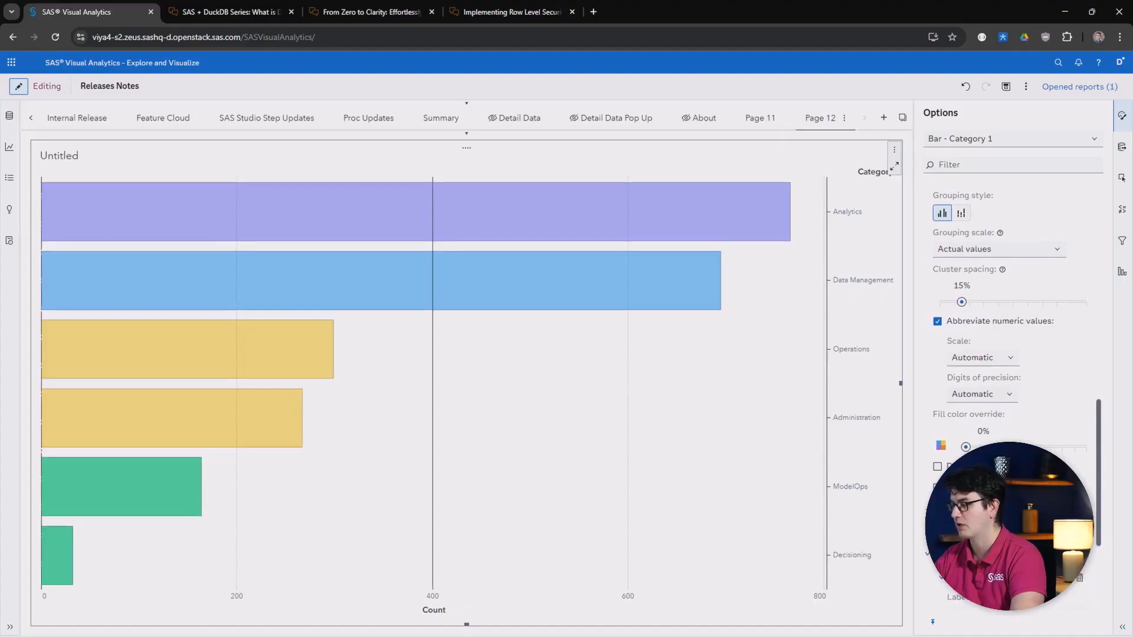
# - Style the 400 reference line with Pattern 15, a pinkish-red color and a thicker line width
pyautogui.scroll(-3, 1012, 384)
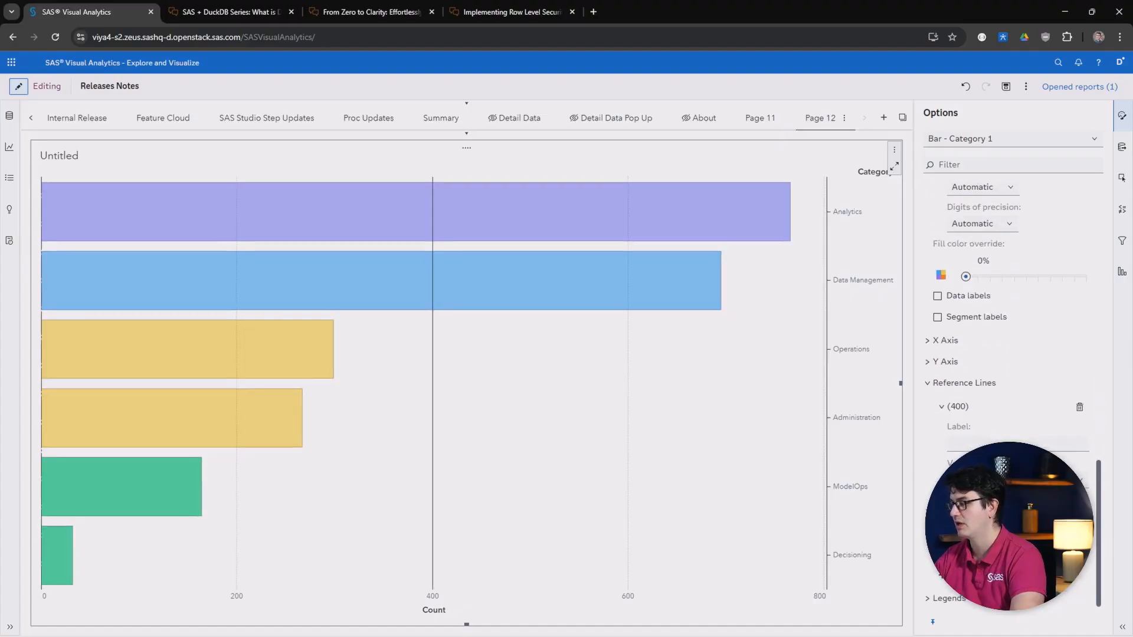
pyautogui.click(1004, 552)
pyautogui.click(1001, 381)
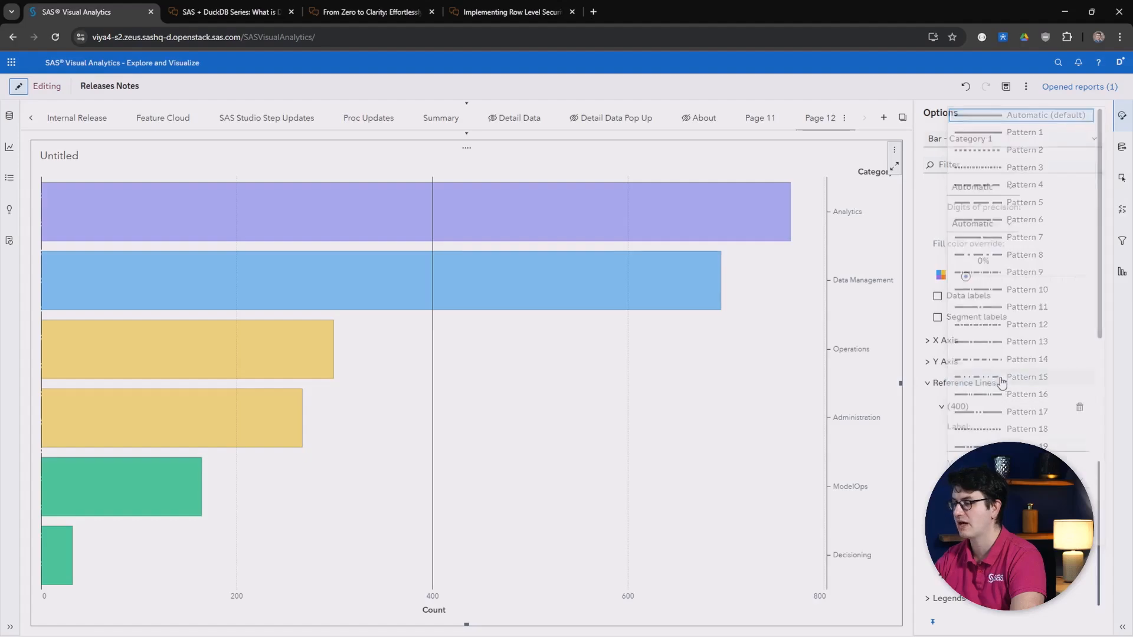
pyautogui.click(1075, 553)
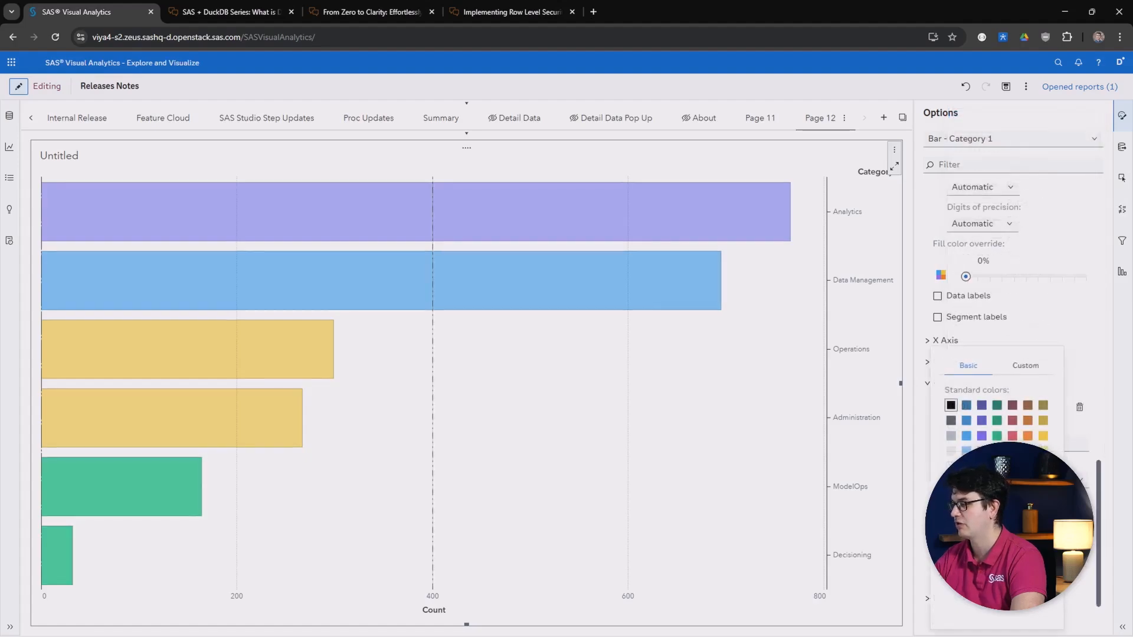
pyautogui.click(1012, 436)
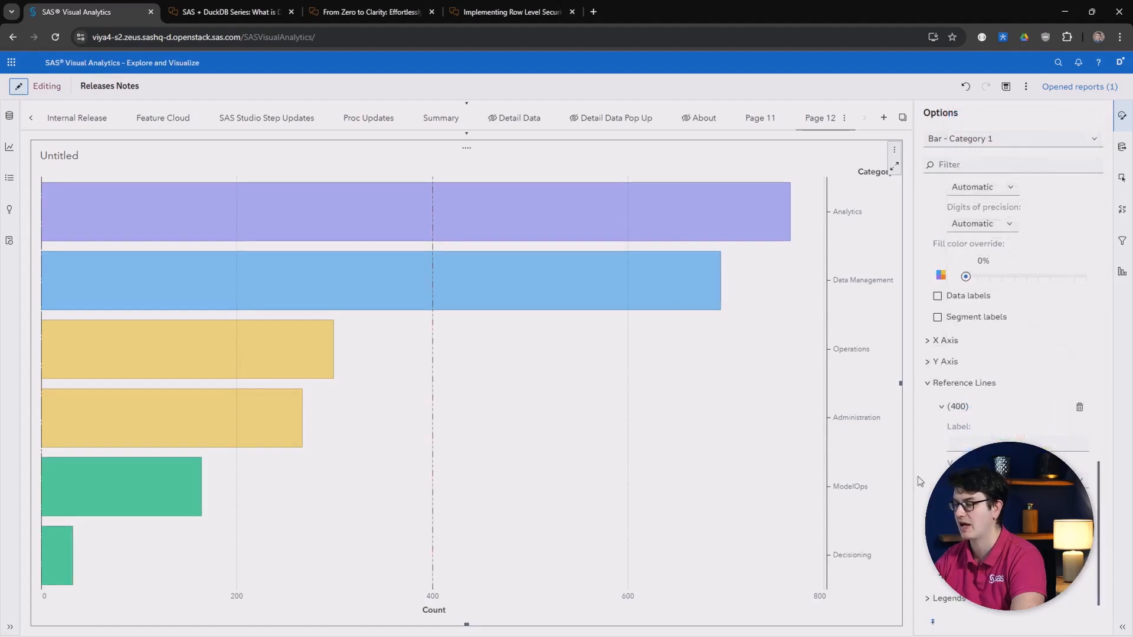
pyautogui.click(1046, 553)
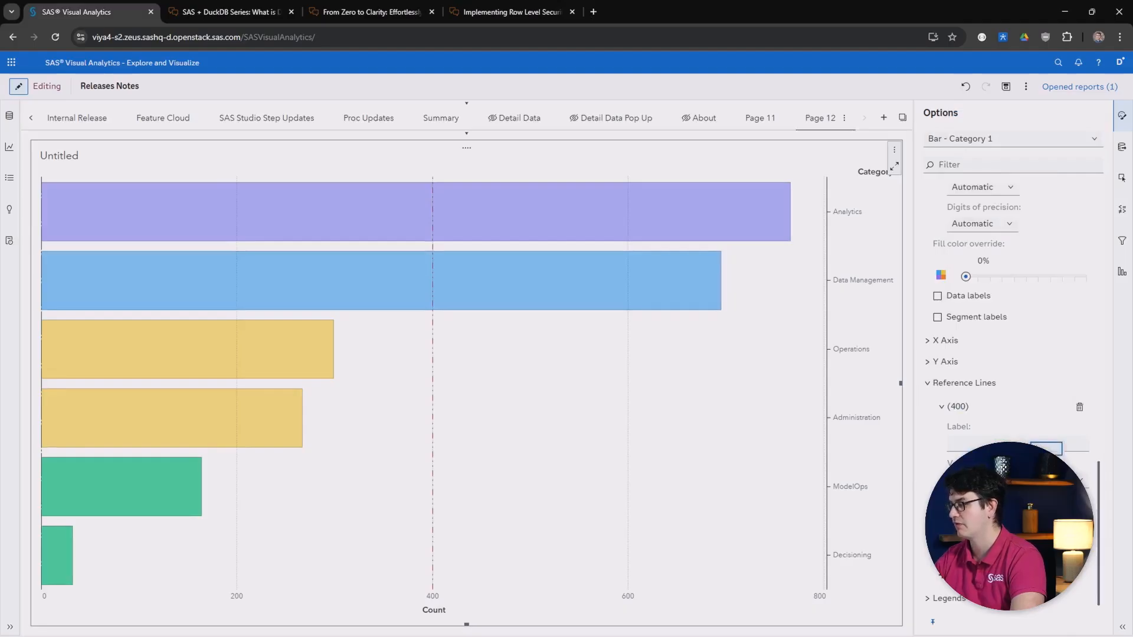
pyautogui.click(1046, 491)
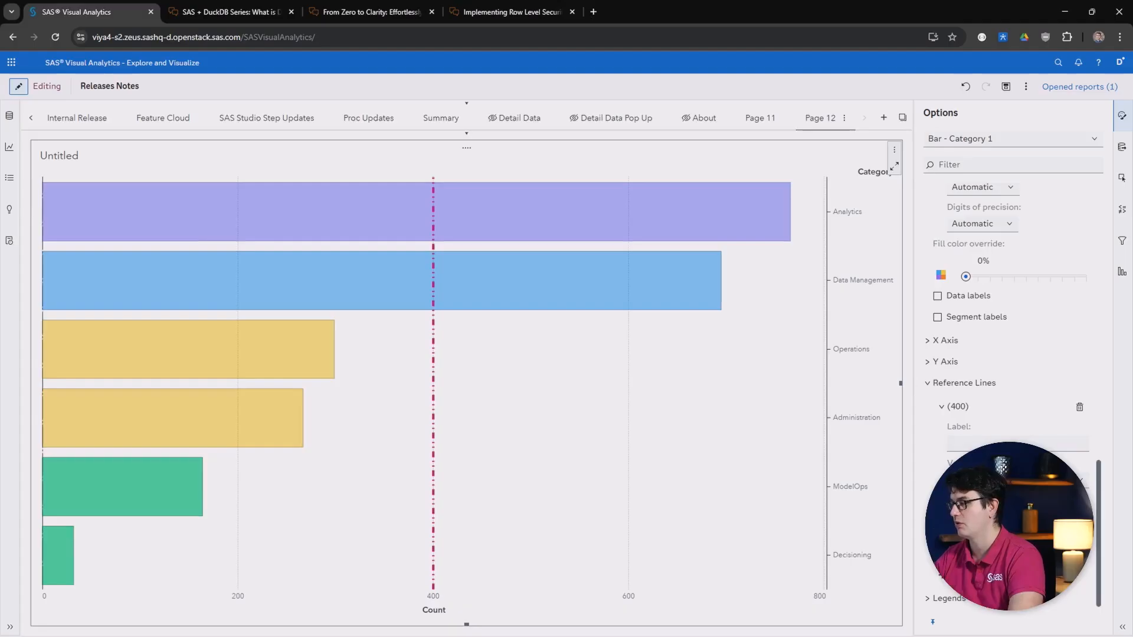
pyautogui.scroll(1, 1012, 354)
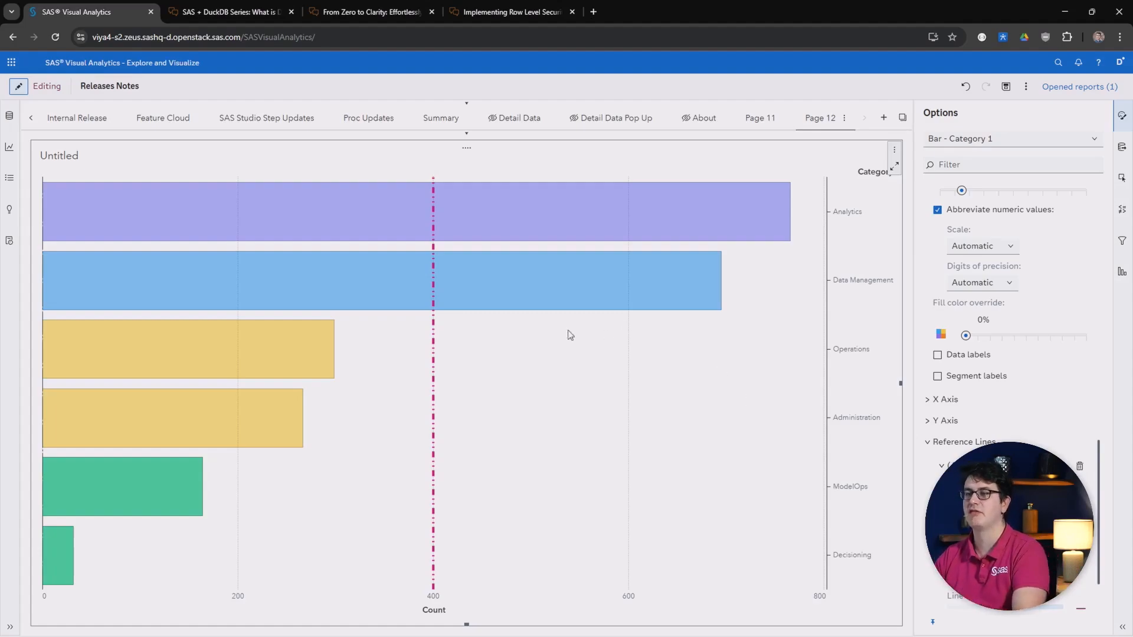
# - Go to Manage Environment and review the SAS Viya Copilot activation page and the custom groups under Users and Groups
pyautogui.click(11, 62)
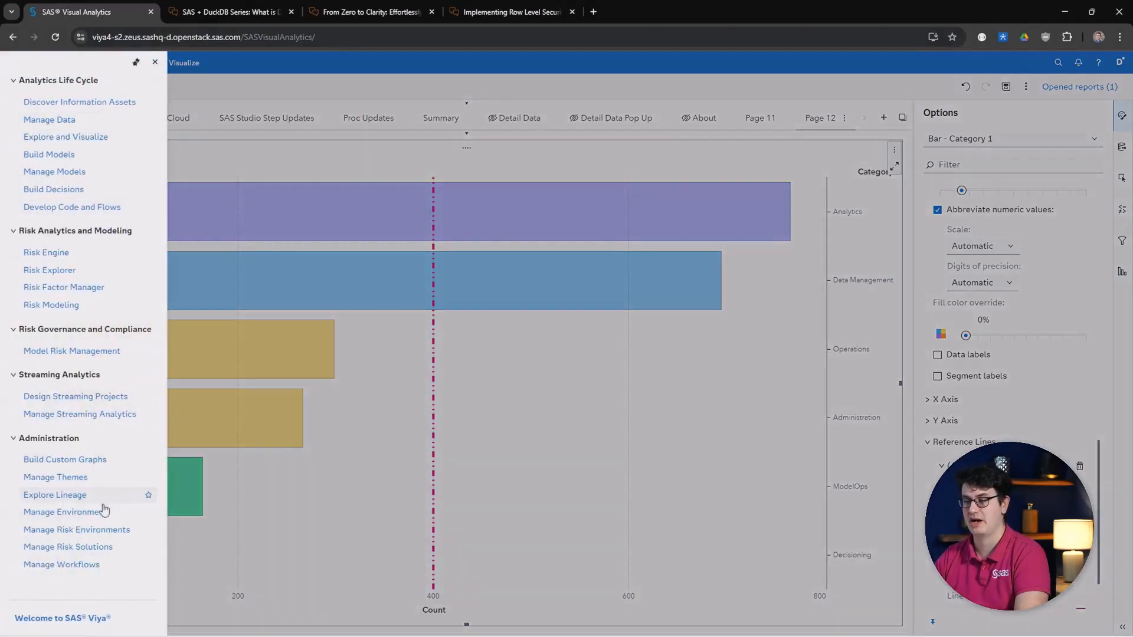
pyautogui.click(121, 512)
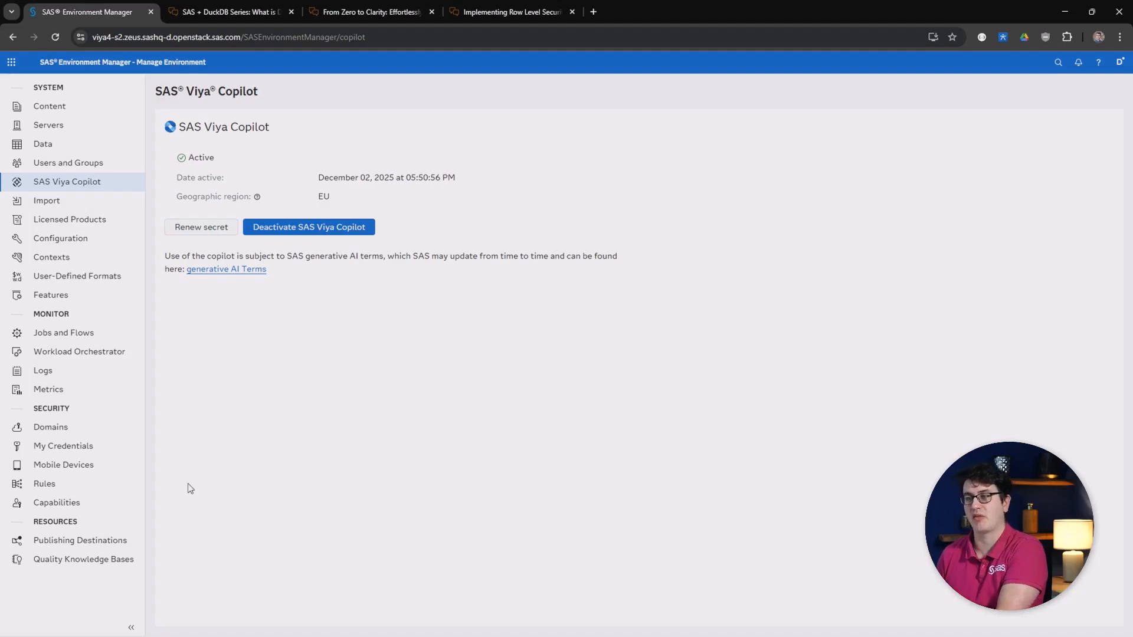
pyautogui.click(64, 172)
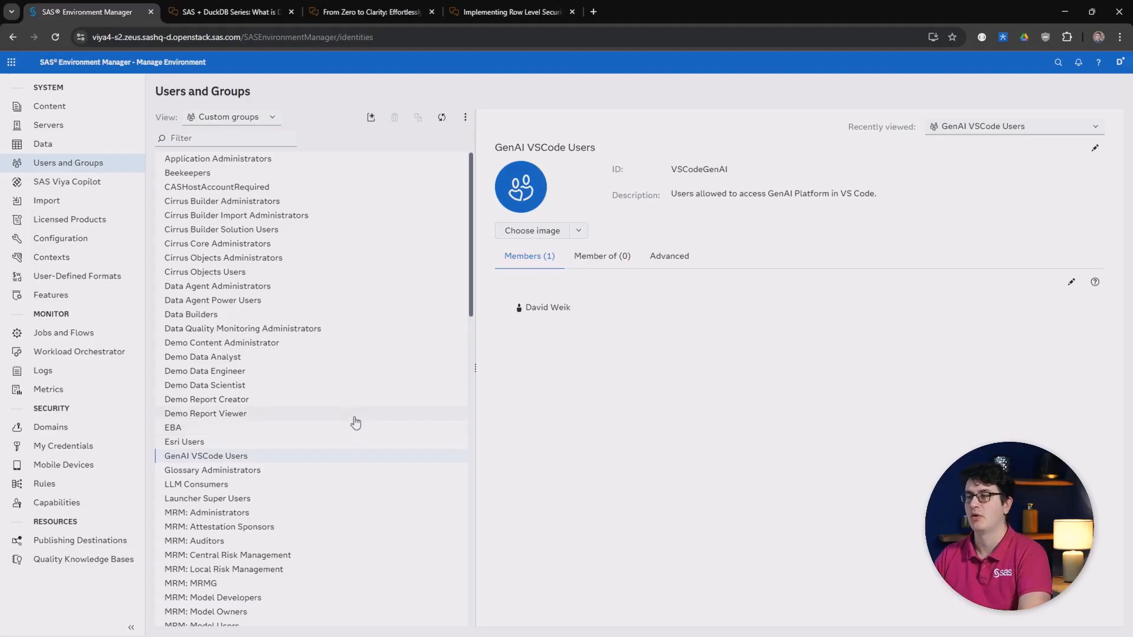
# - Switch to Build Models in Model Studio and decline reopening the interrupted project
pyautogui.click(13, 64)
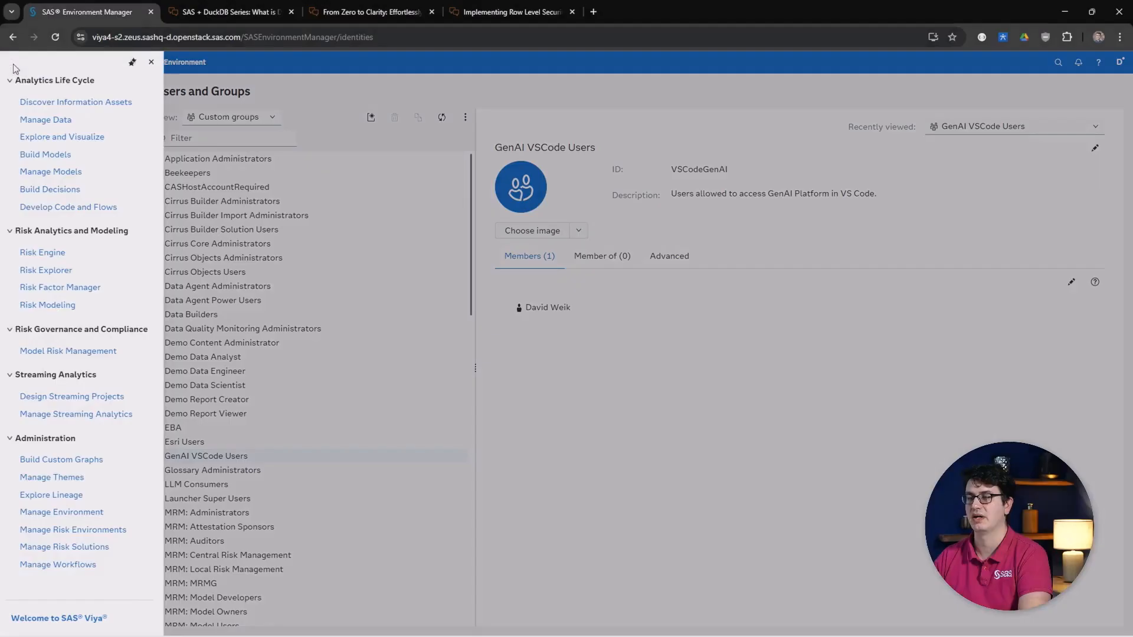
pyautogui.click(50, 155)
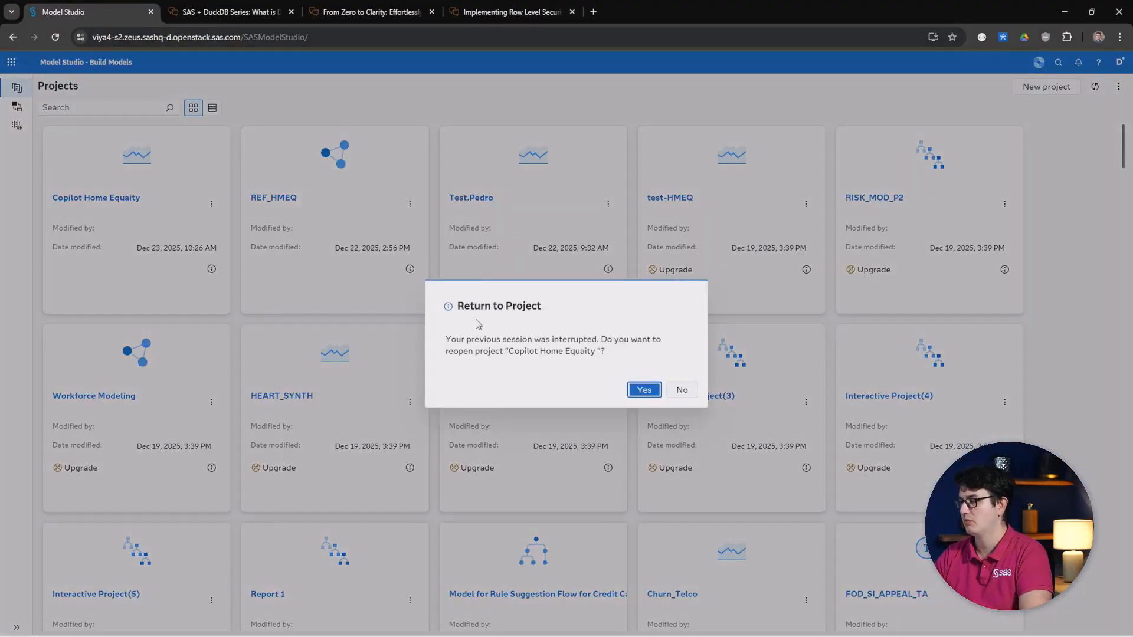
pyautogui.click(682, 390)
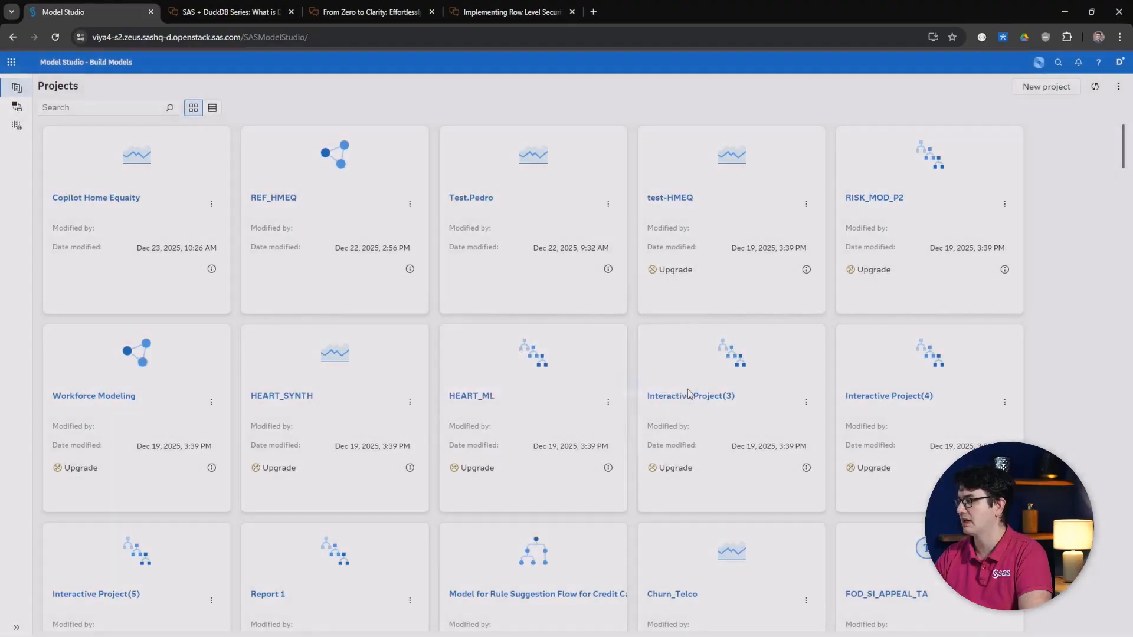
# - Open the SAS Viya Copilot pane, permanently dismiss the language support notice and place the cursor in the Copilot prompt
pyautogui.click(1037, 63)
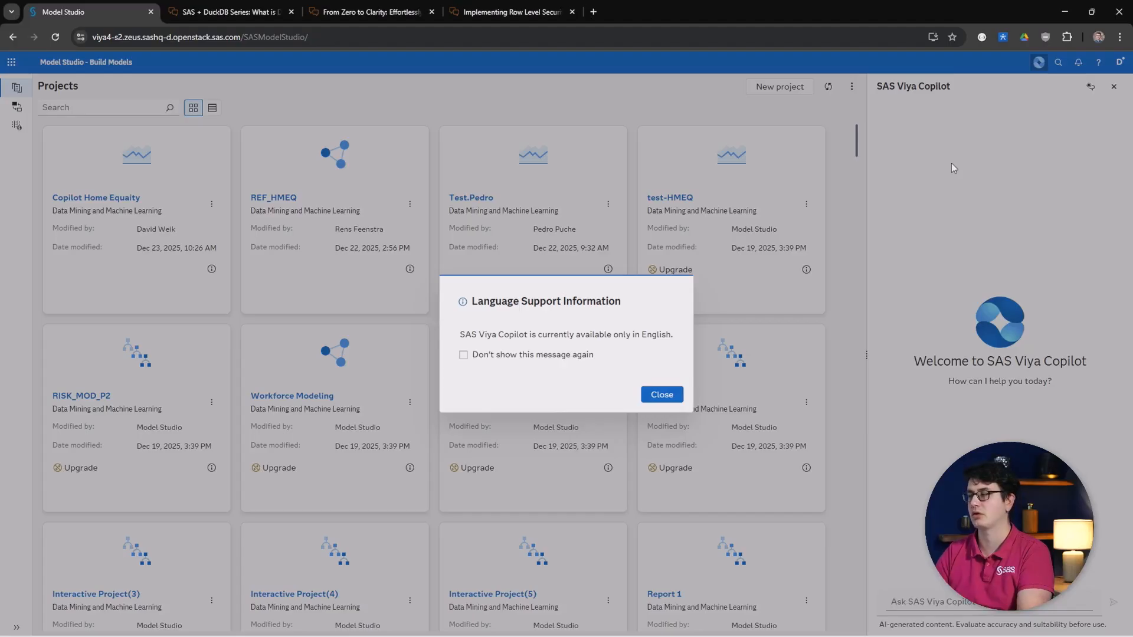
pyautogui.click(552, 358)
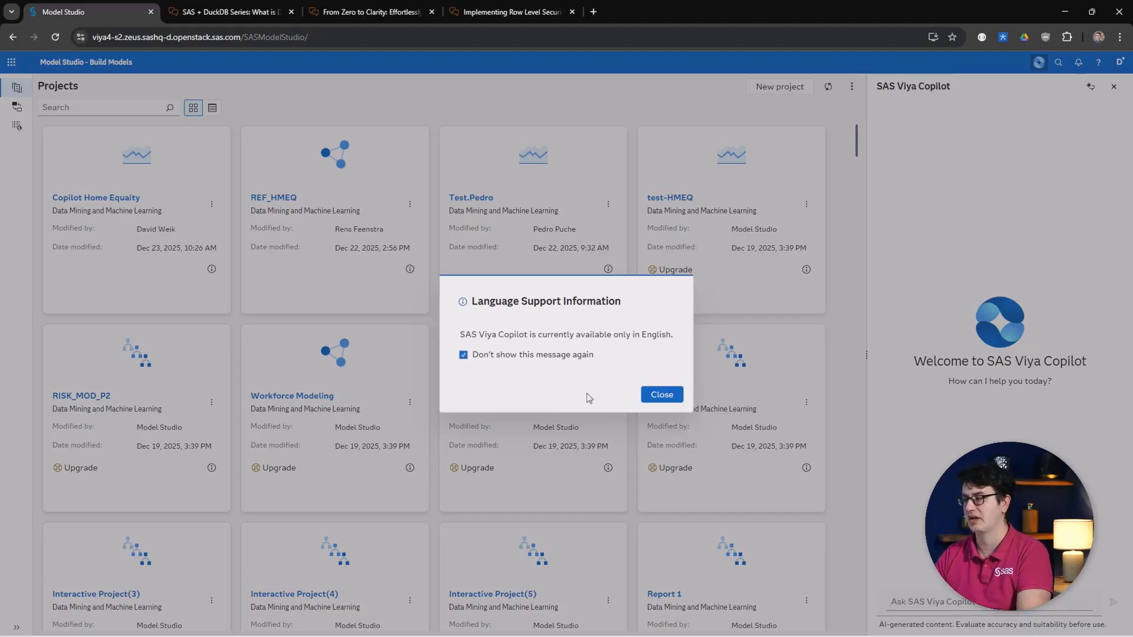
pyautogui.click(659, 395)
pyautogui.click(911, 599)
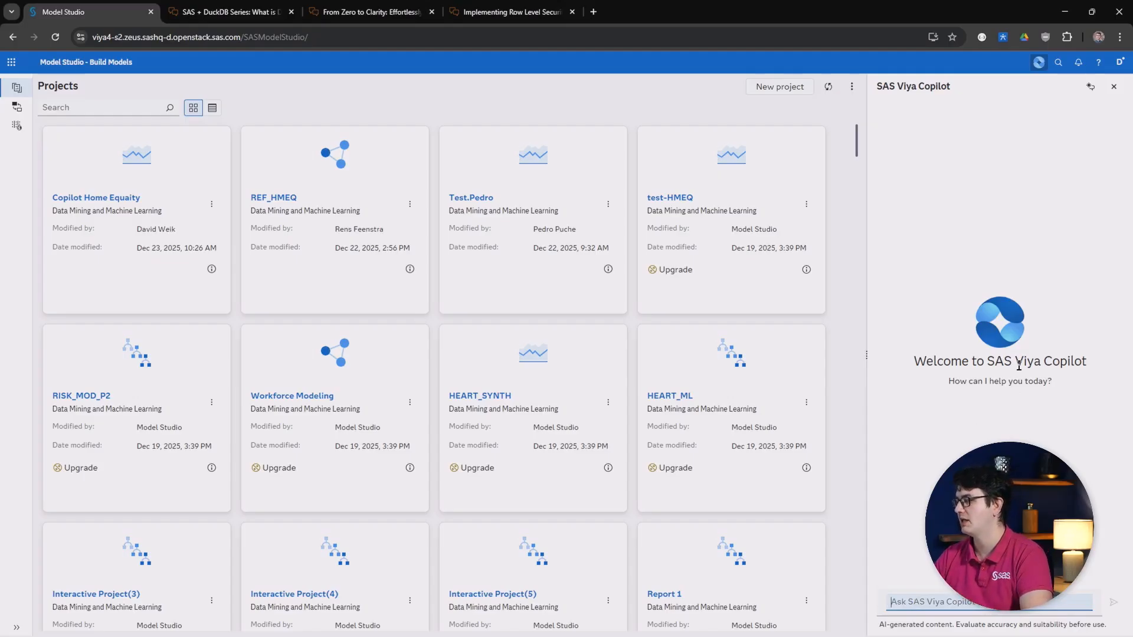
# - Reopen the SAS Viya Copilot pane with a fresh conversation and make the pane slightly wider
pyautogui.click(1113, 88)
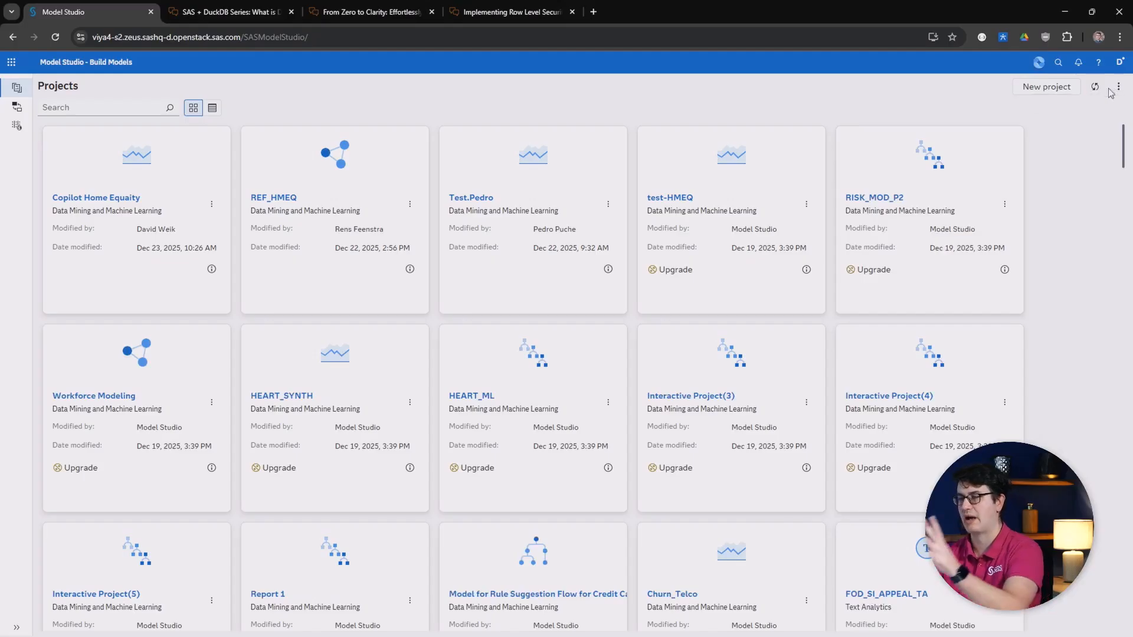
pyautogui.click(1039, 63)
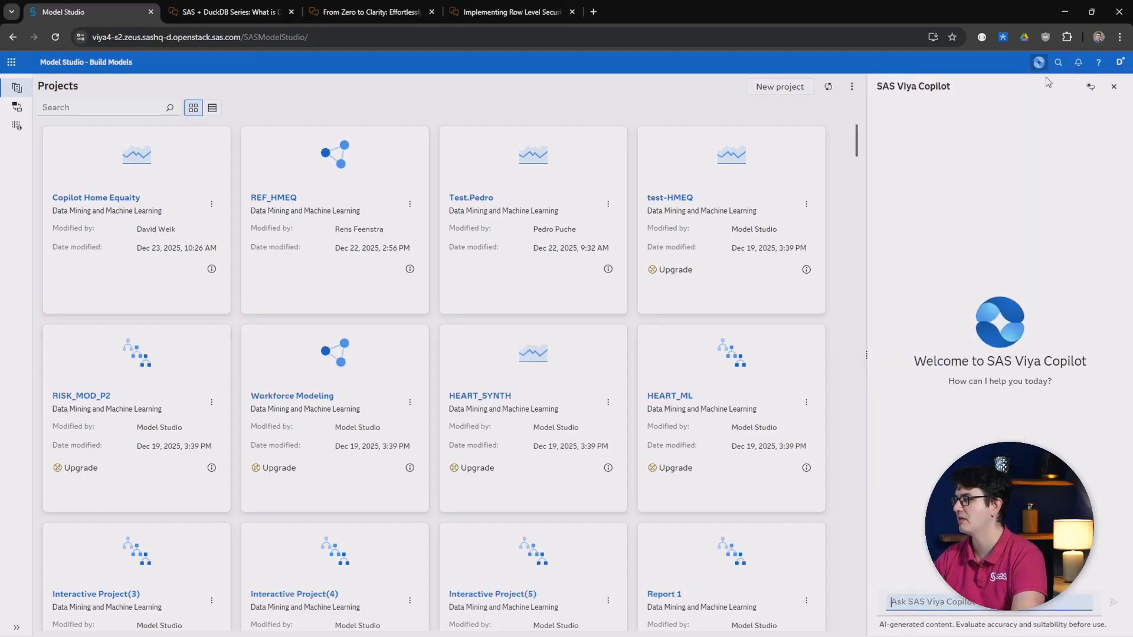
pyautogui.click(1092, 89)
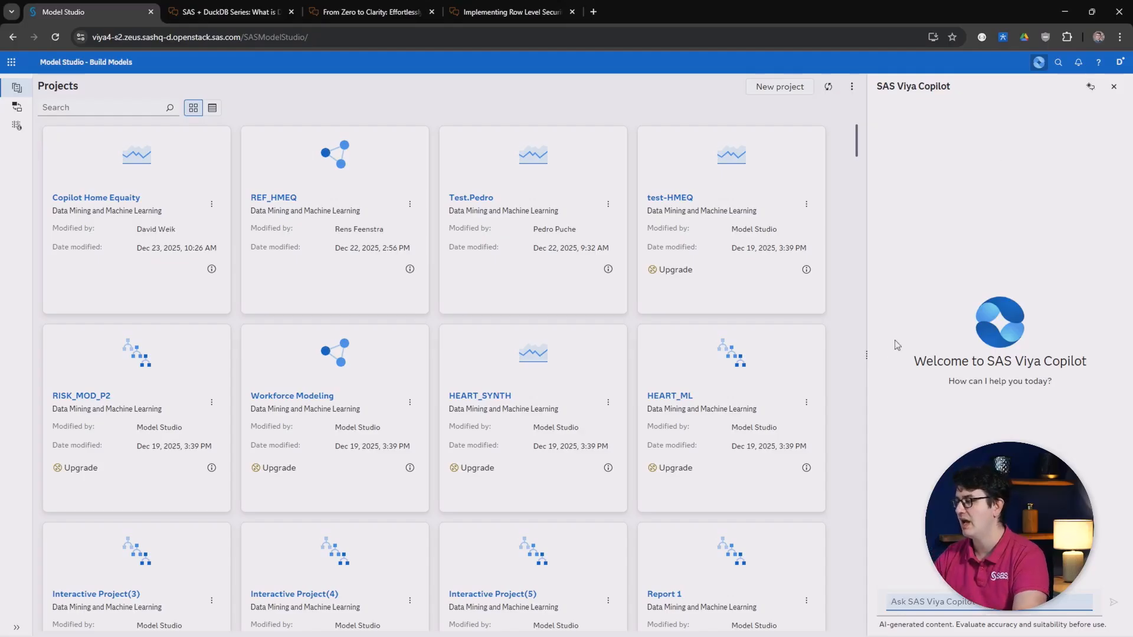
pyautogui.moveTo(866, 353)
pyautogui.mouseDown()
pyautogui.moveTo(590, 354)
pyautogui.moveTo(860, 354)
pyautogui.mouseUp()
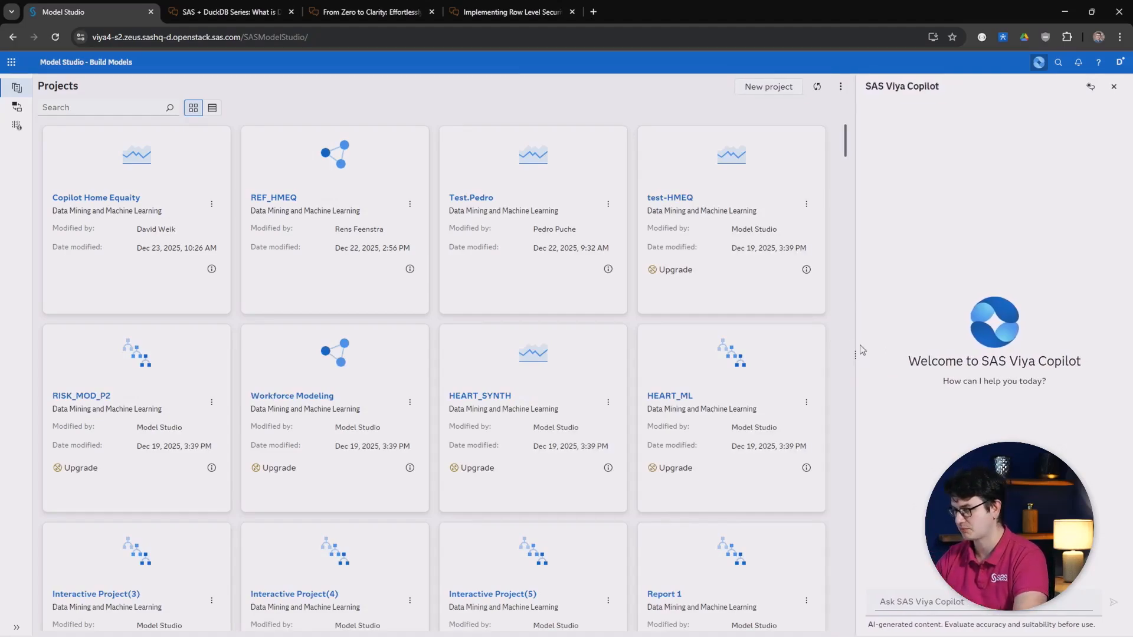
# - Open the pipelines of the Copilot Home Equaity project and ask the Copilot the suggested question "What is a Data node?"
pyautogui.click(100, 202)
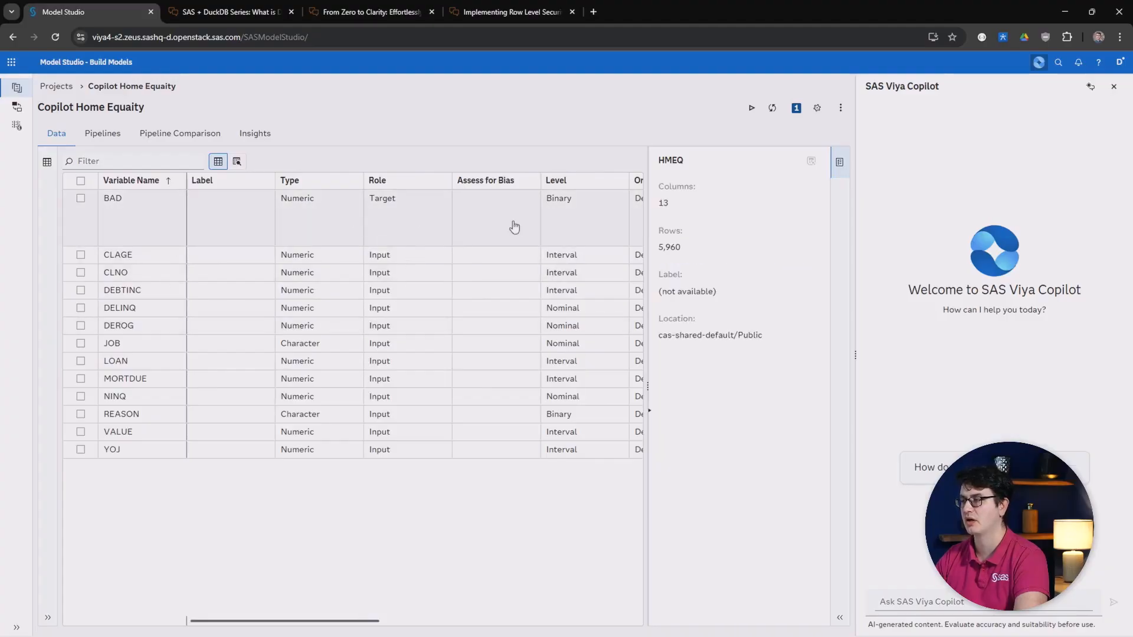
pyautogui.click(104, 135)
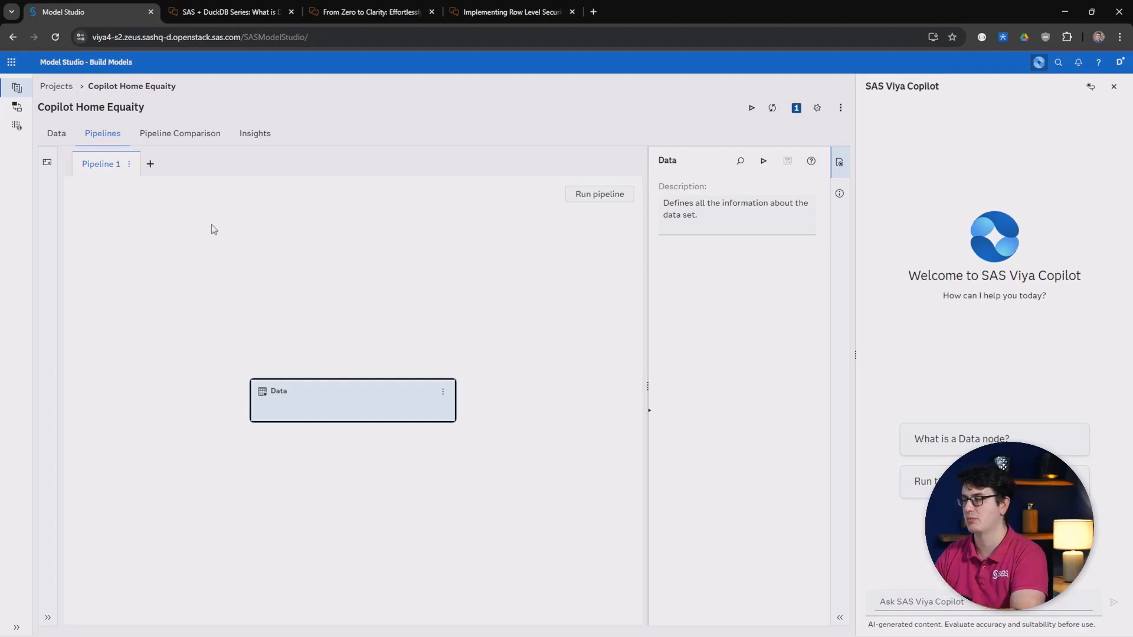
pyautogui.click(971, 442)
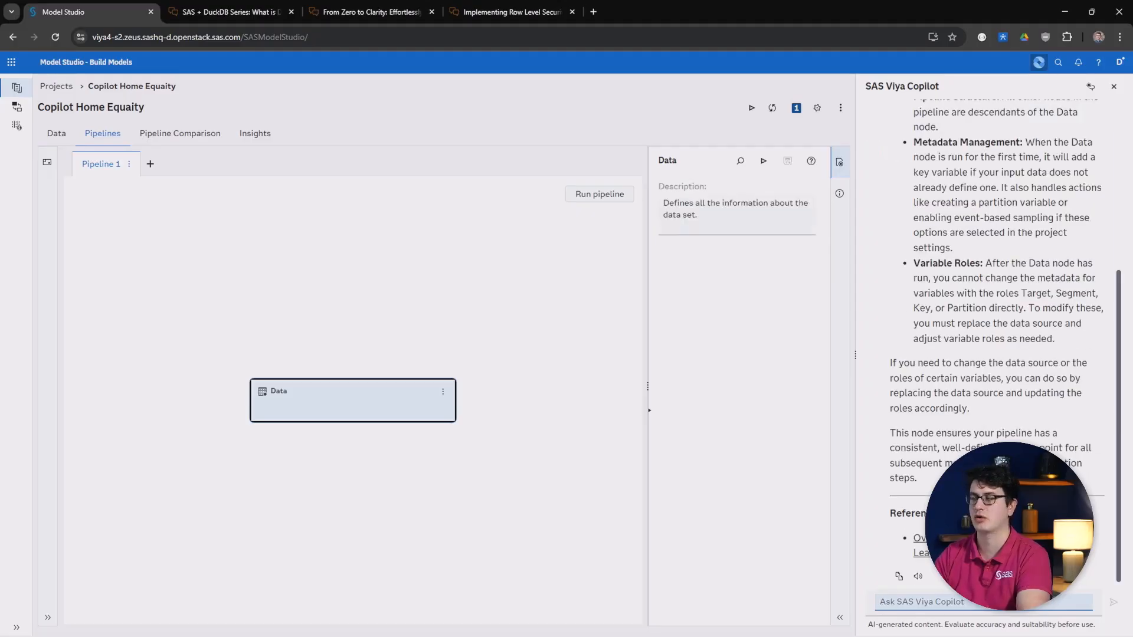
pyautogui.scroll(5, 960, 449)
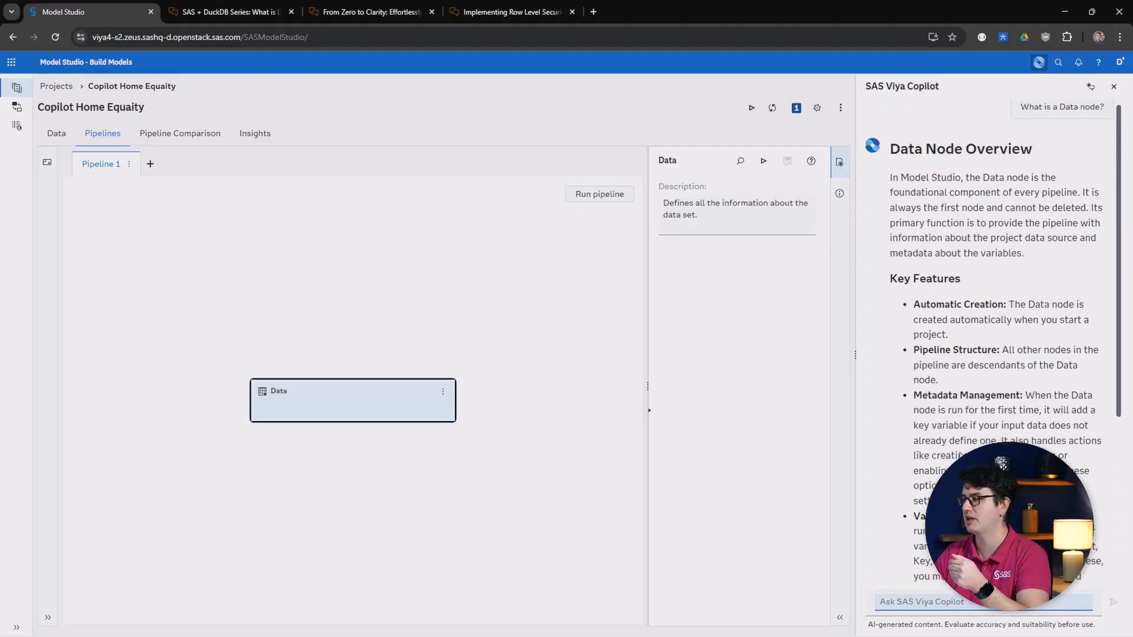
# - Read the rest of the Data node answer and ask the Copilot "Can you help me to build a pipleine?"
pyautogui.scroll(-5, 960, 450)
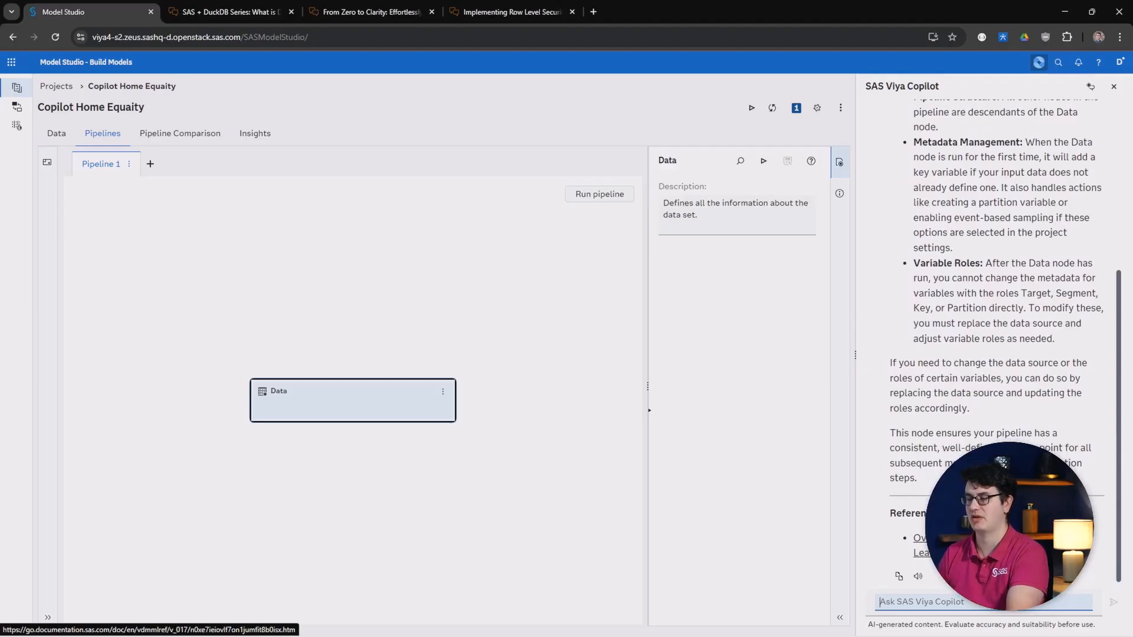
pyautogui.click(935, 601)
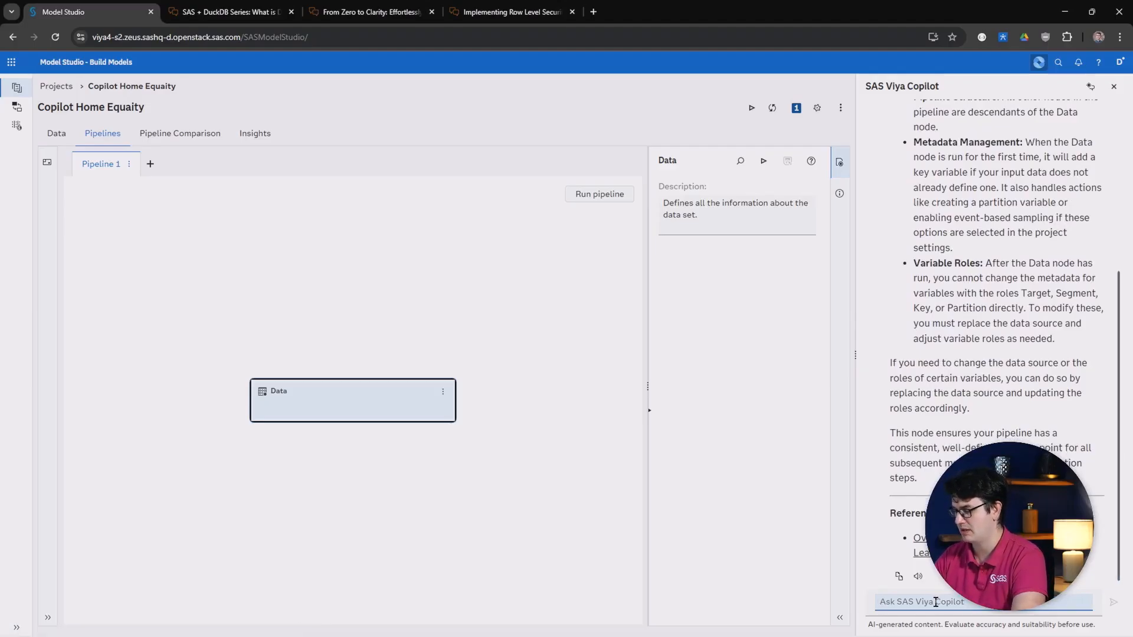
pyautogui.write('Ca')
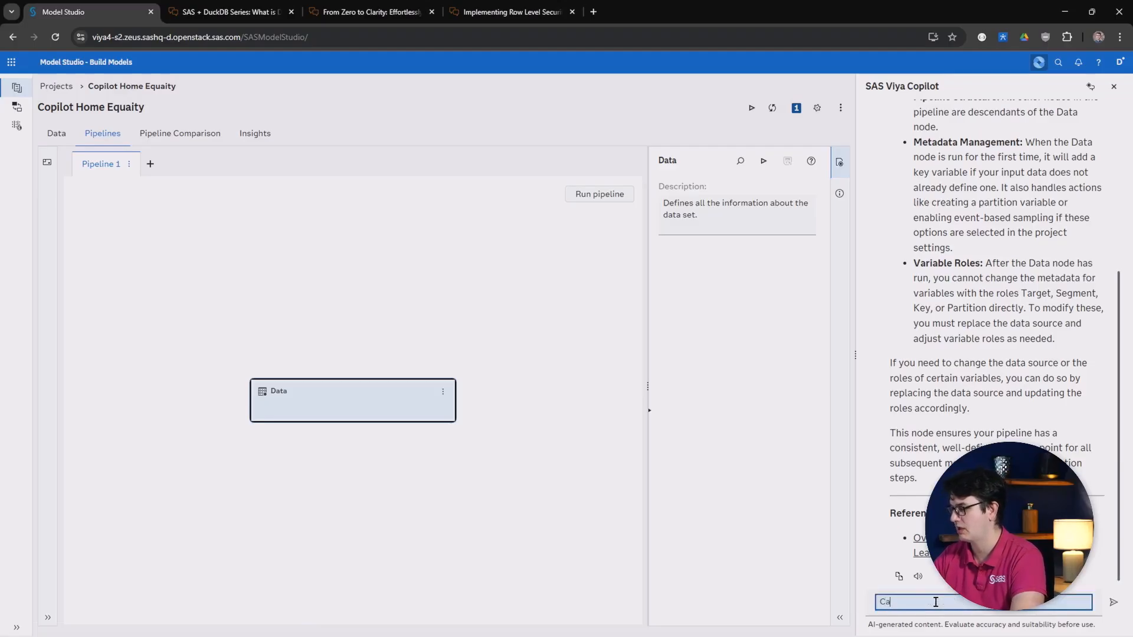
pyautogui.write('n you help me')
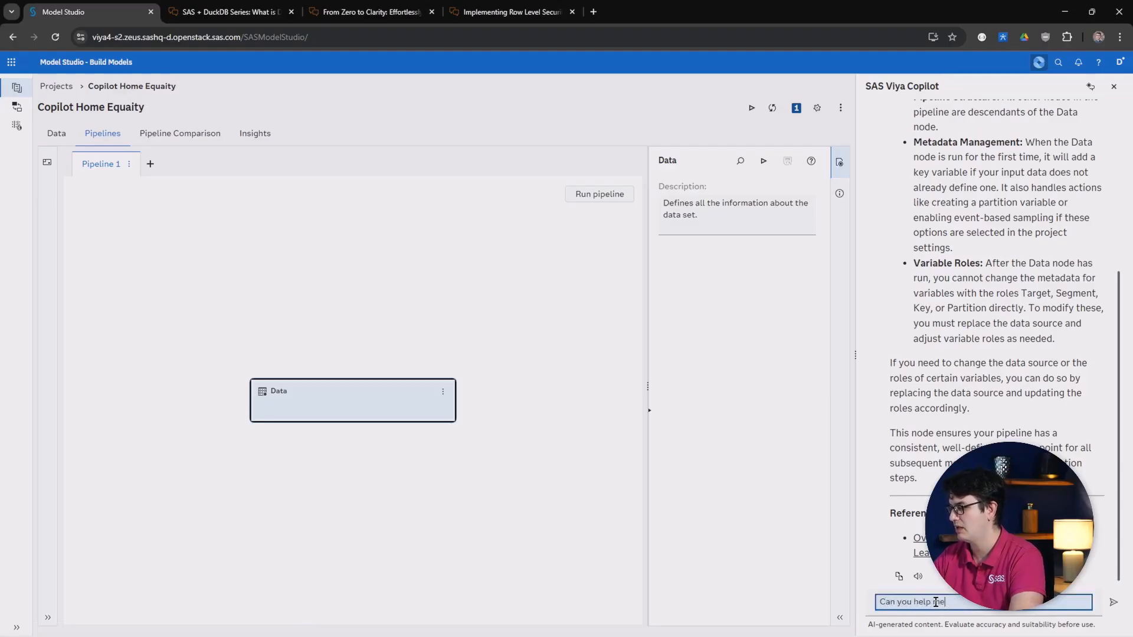
pyautogui.write(' to buil')
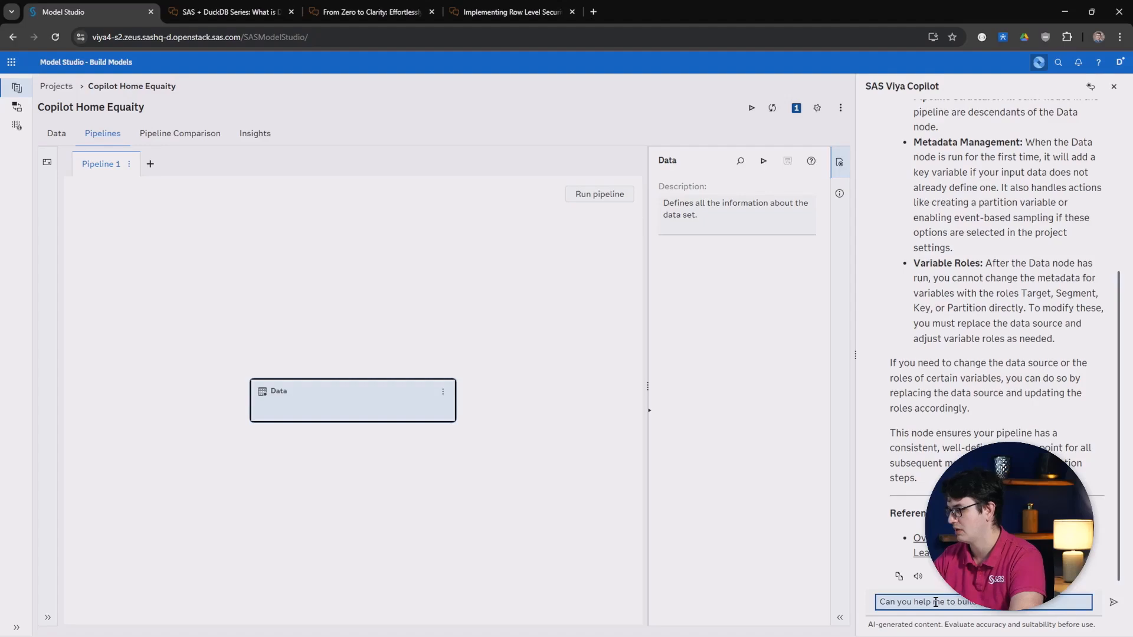
pyautogui.press('Return')
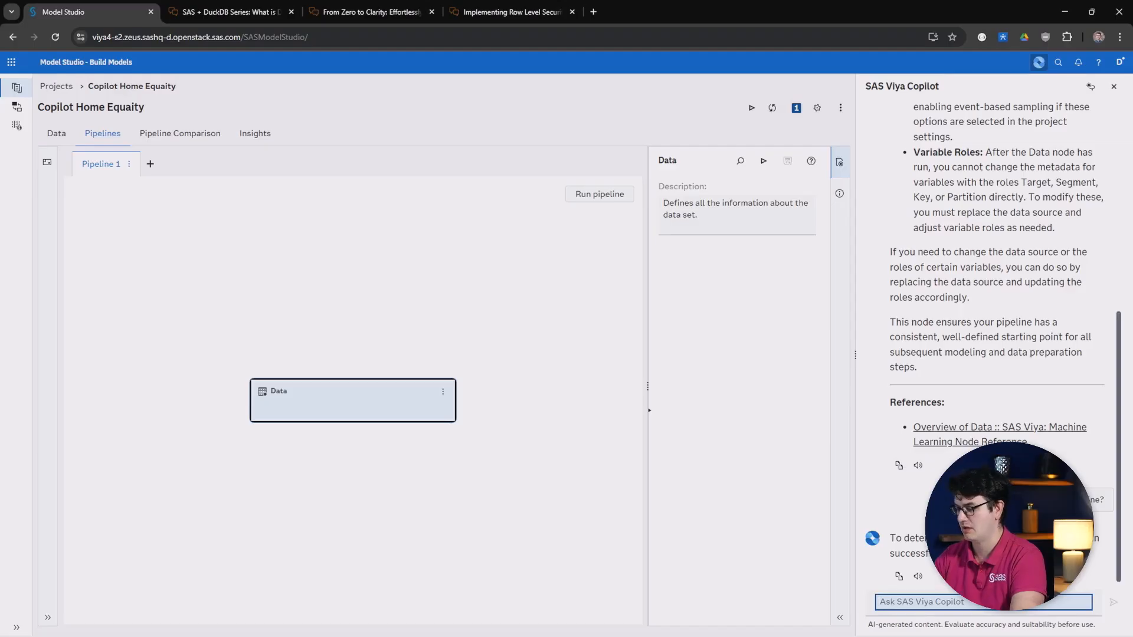
# - Have the Copilot run the Data node with the prompt "Let's run the node"
pyautogui.write("Let's run")
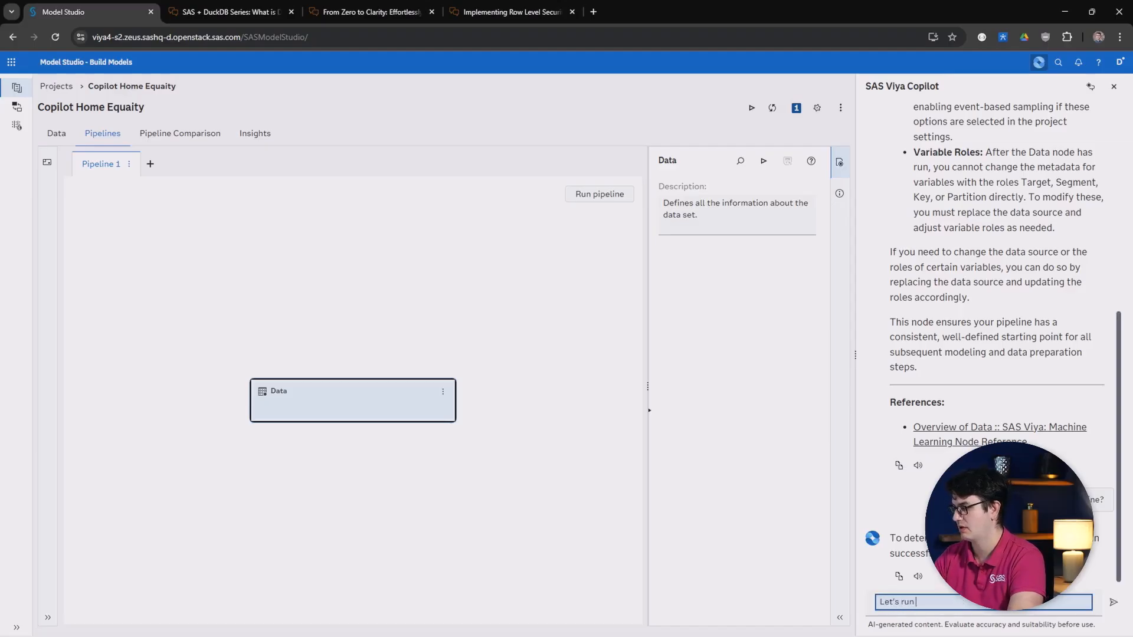
pyautogui.write(' the node')
pyautogui.press('Return')
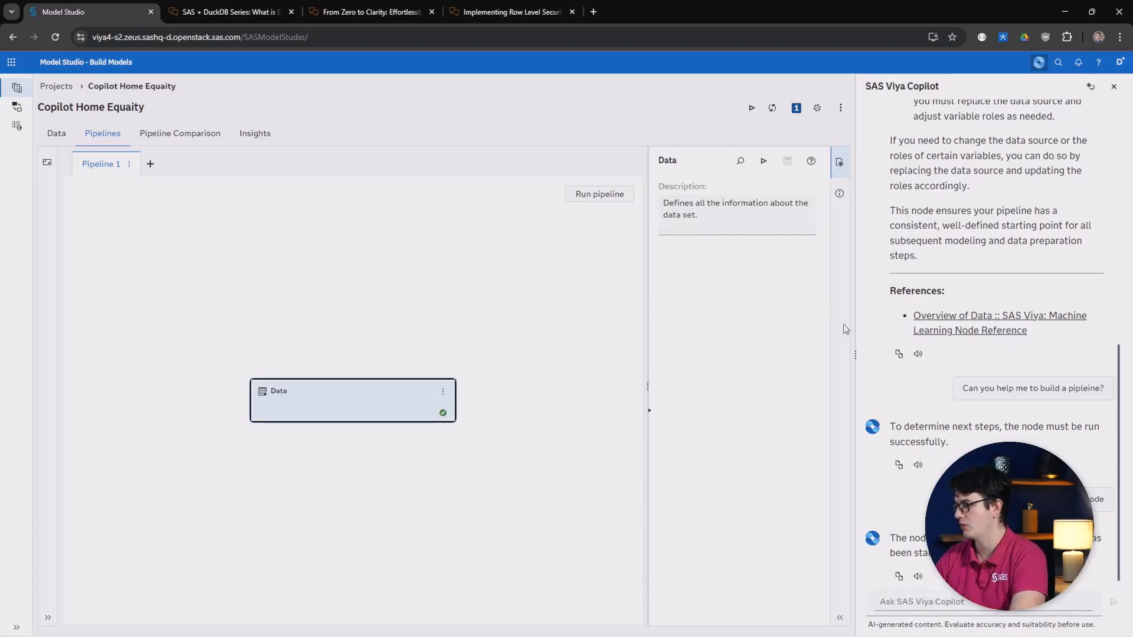
# - Copy the earlier question "Can you help me to build a pipleine?" from the conversation and send it to the Copilot again
pyautogui.moveTo(962, 389); pyautogui.dragTo(1104, 389)
pyautogui.hotkey('ctrl', 'c')
pyautogui.click(970, 601)
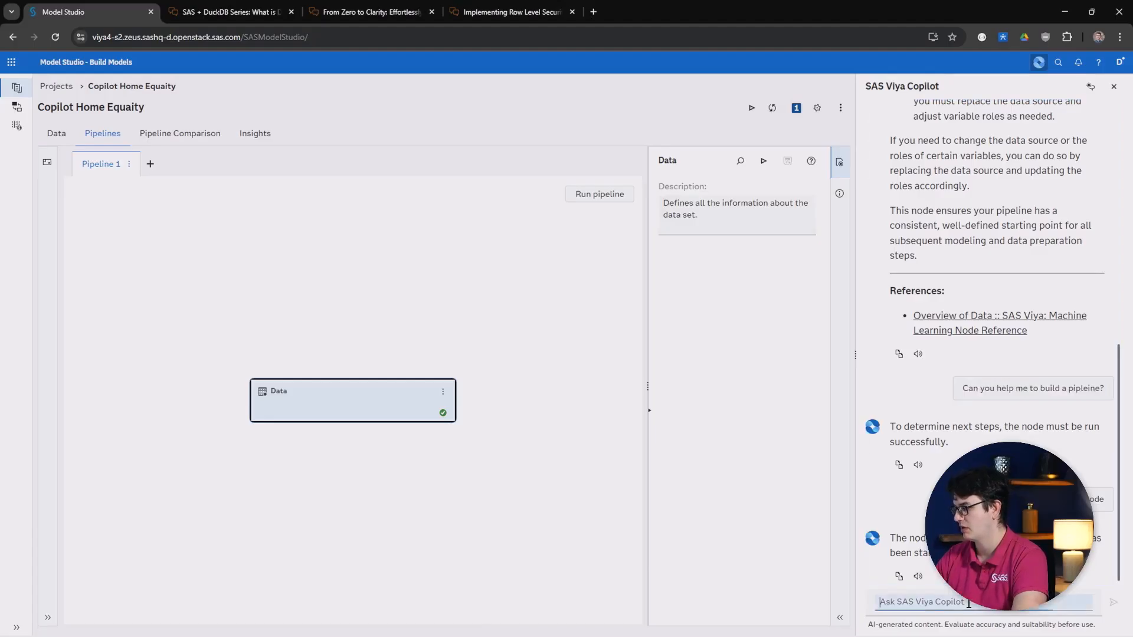
pyautogui.hotkey('ctrl', 'v')
pyautogui.press('Return')
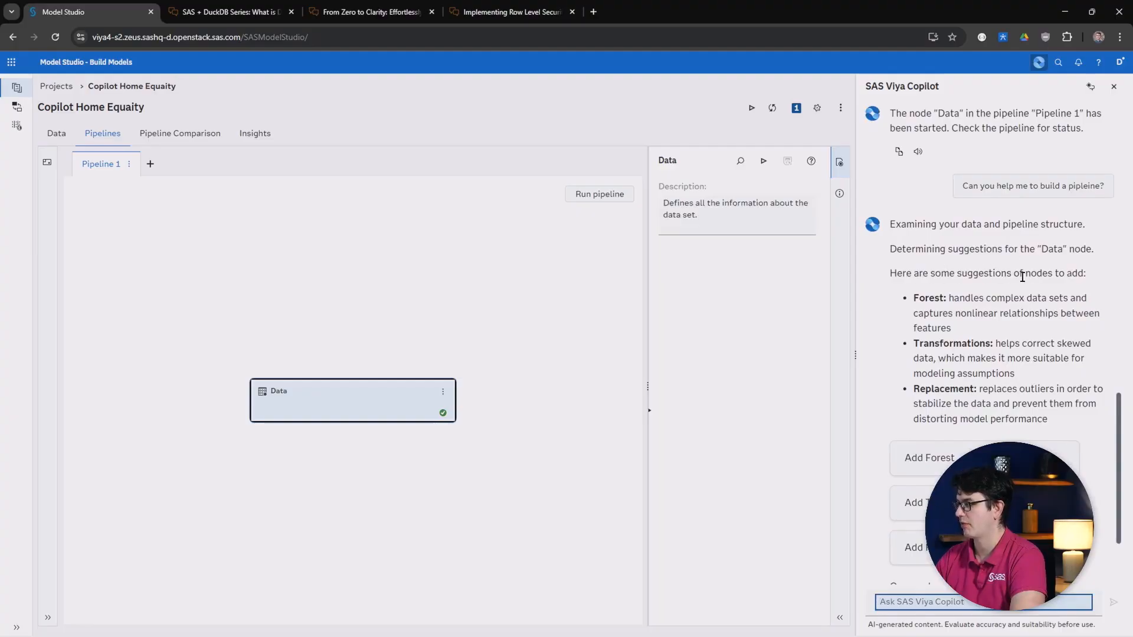
# - Review the Copilot's node suggestions, add the suggested Forest node to the pipeline and have the Copilot run it
pyautogui.scroll(1, 936, 307)
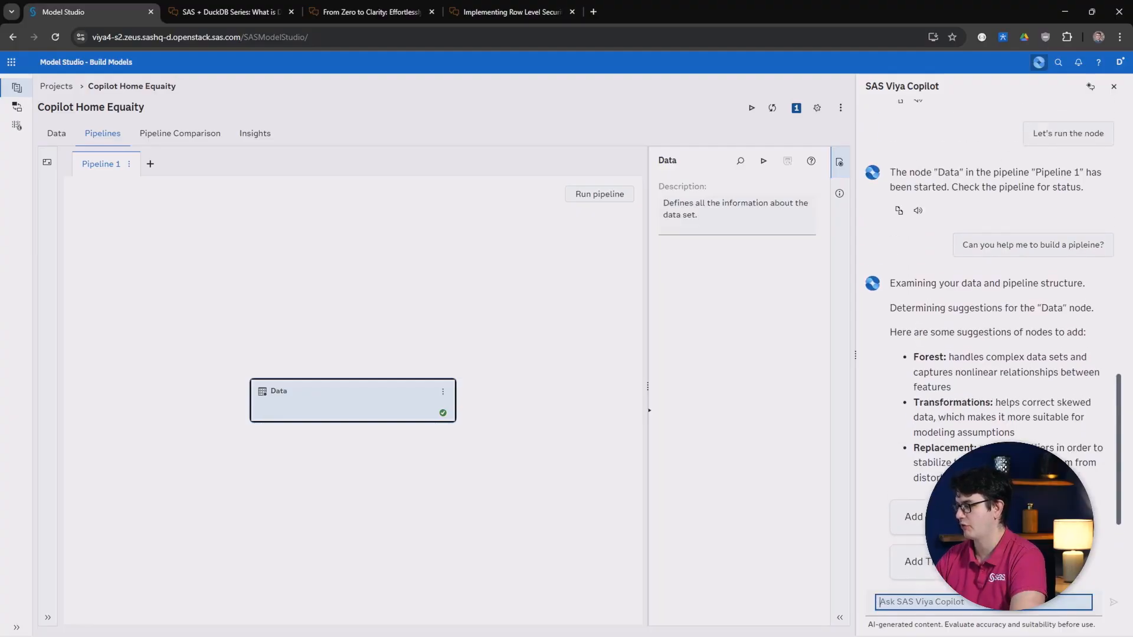
pyautogui.scroll(-2, 938, 330)
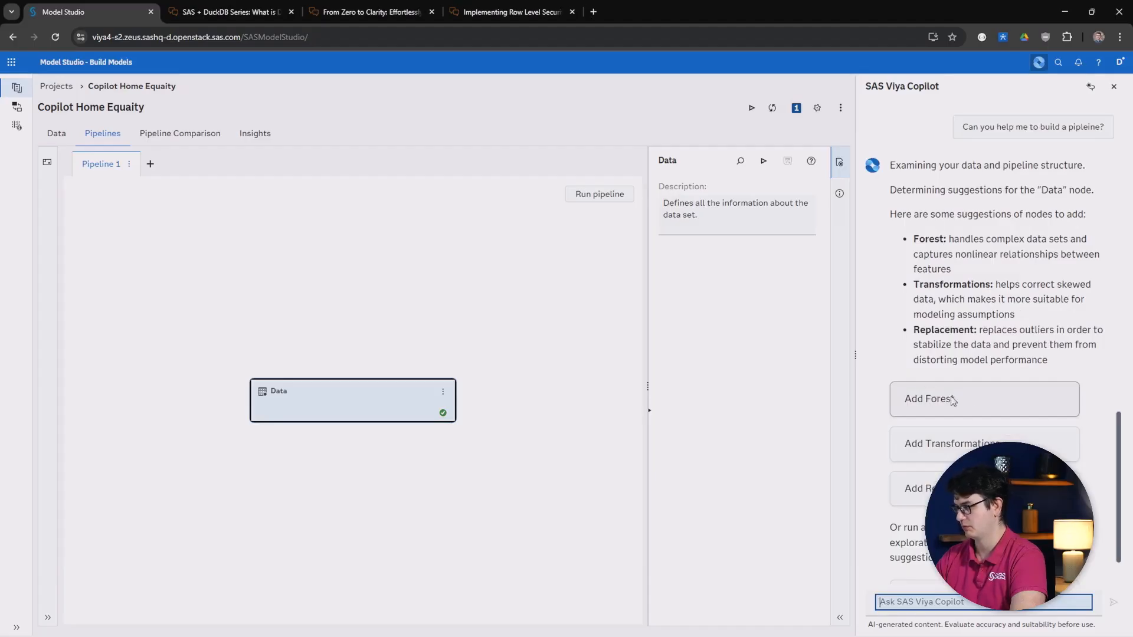
pyautogui.scroll(-1, 974, 372)
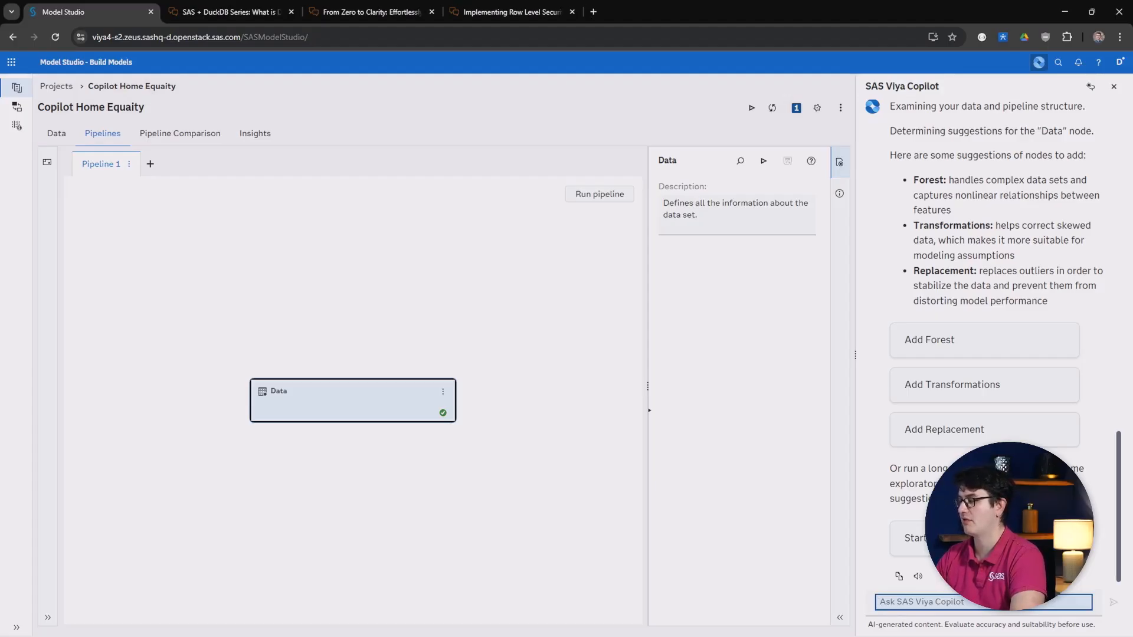
pyautogui.click(965, 341)
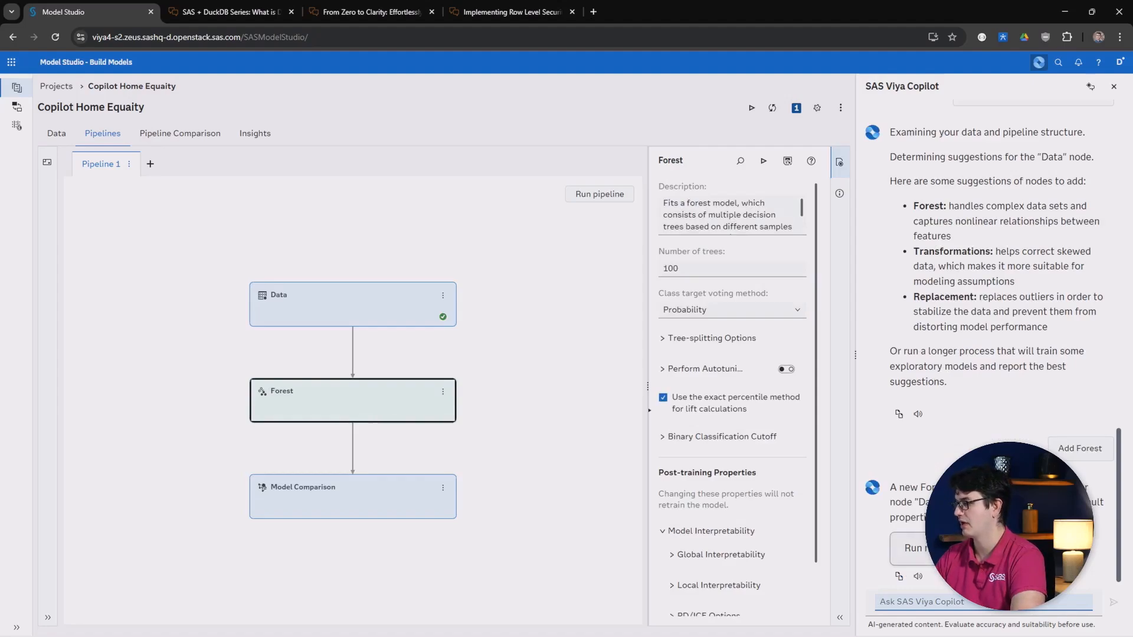
pyautogui.click(938, 546)
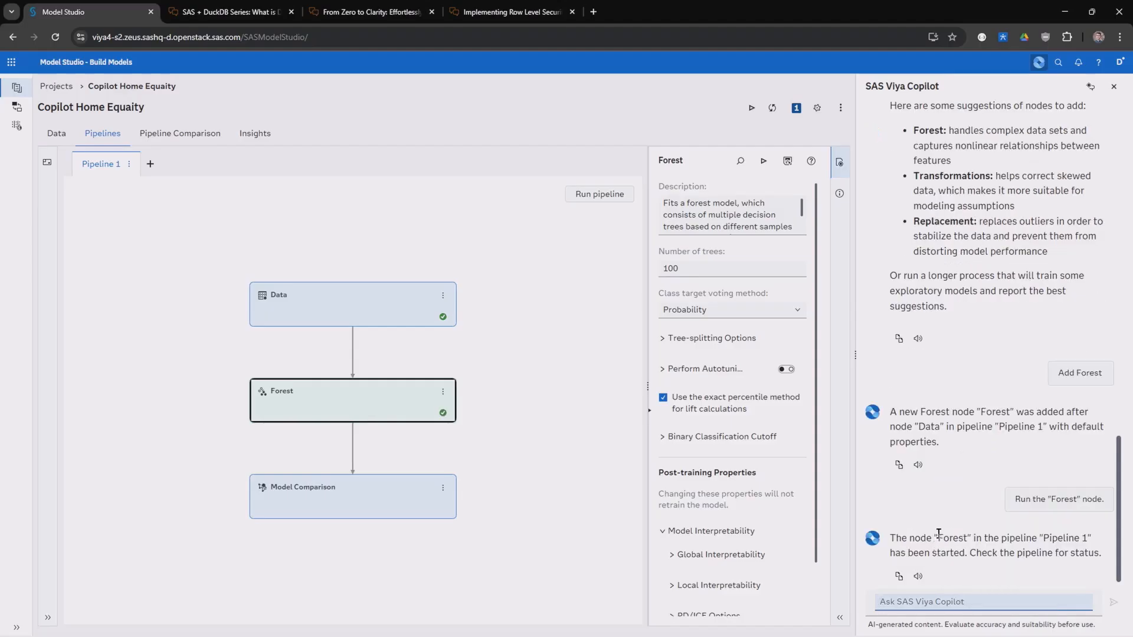
# - Ask the Copilot about the Forest node with the prompt "Explain the results for me"
pyautogui.click(940, 600)
pyautogui.write('Expl')
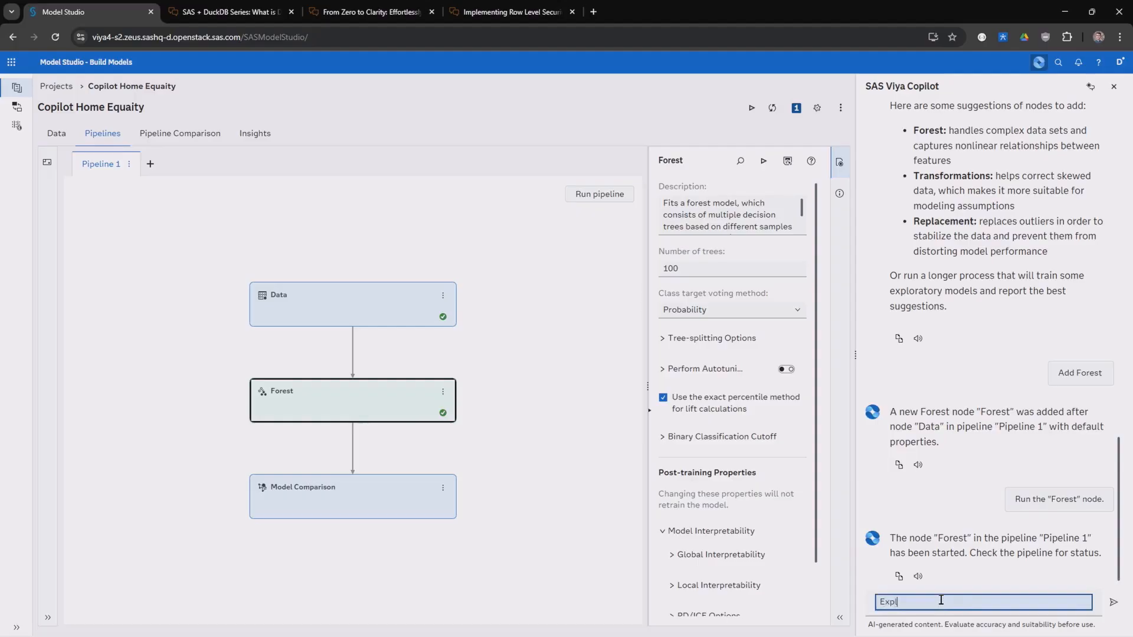
pyautogui.write('ain the results for me')
pyautogui.press('Return')
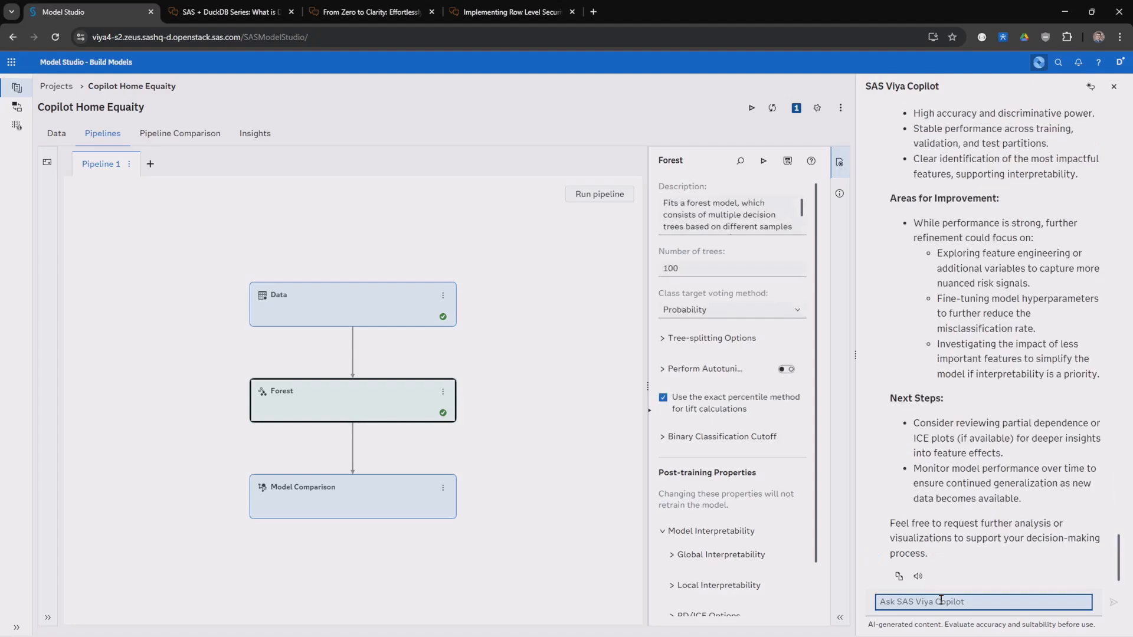
# - Widen the Copilot pane and examine the Forest explanation, including variable importance, ROC report, fit statistics, conclusion and next steps
pyautogui.scroll(7, 939, 415)
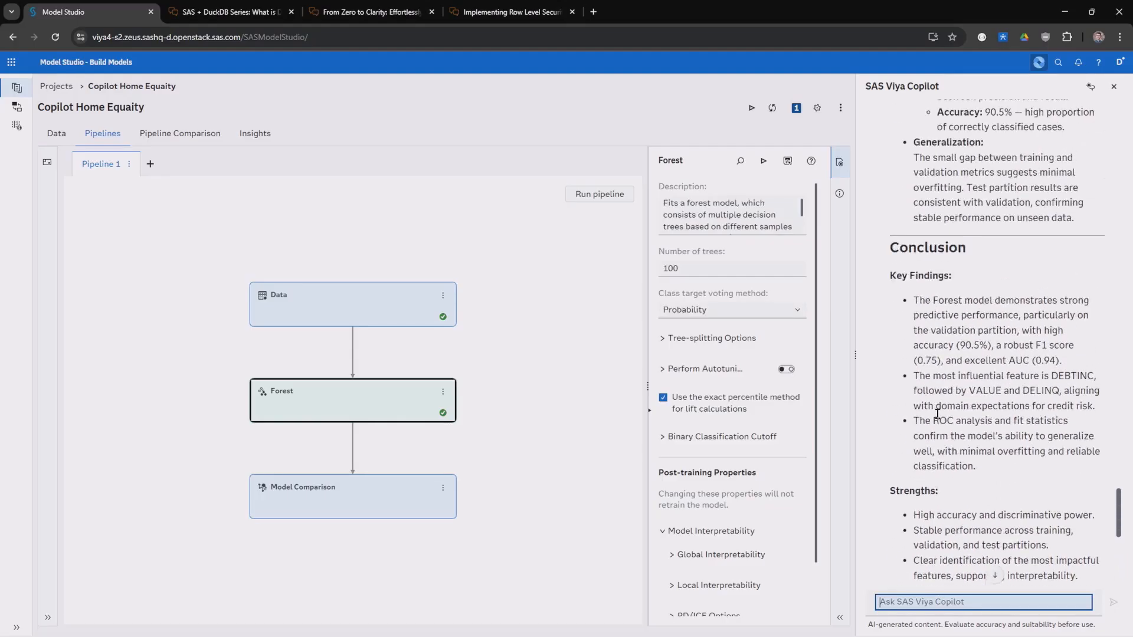
pyautogui.scroll(15, 939, 415)
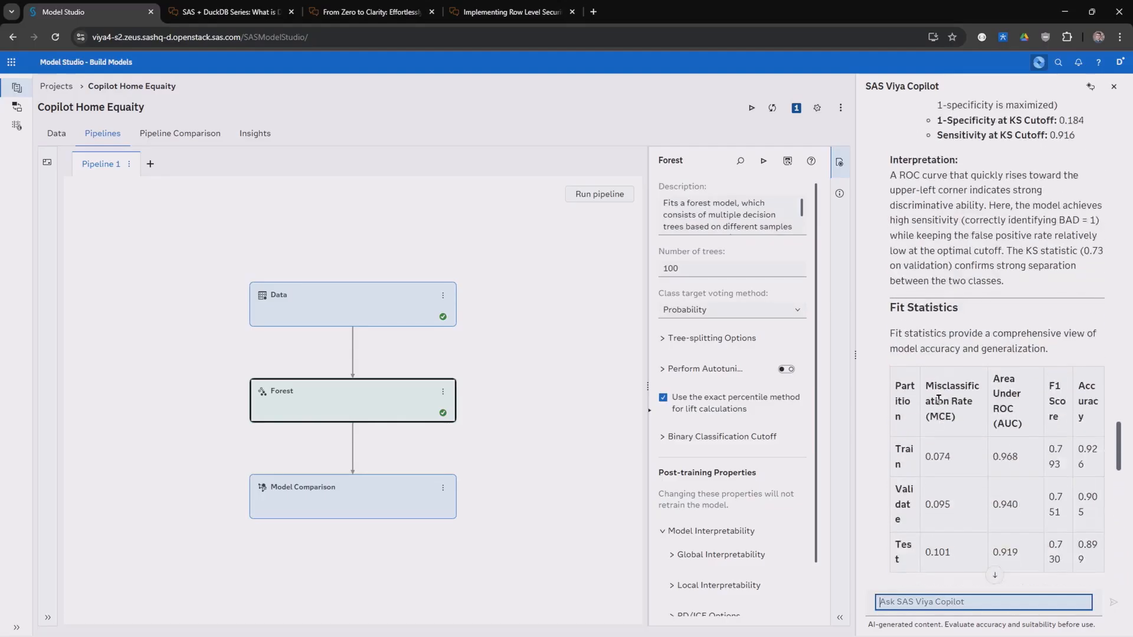
pyautogui.scroll(-1, 941, 394)
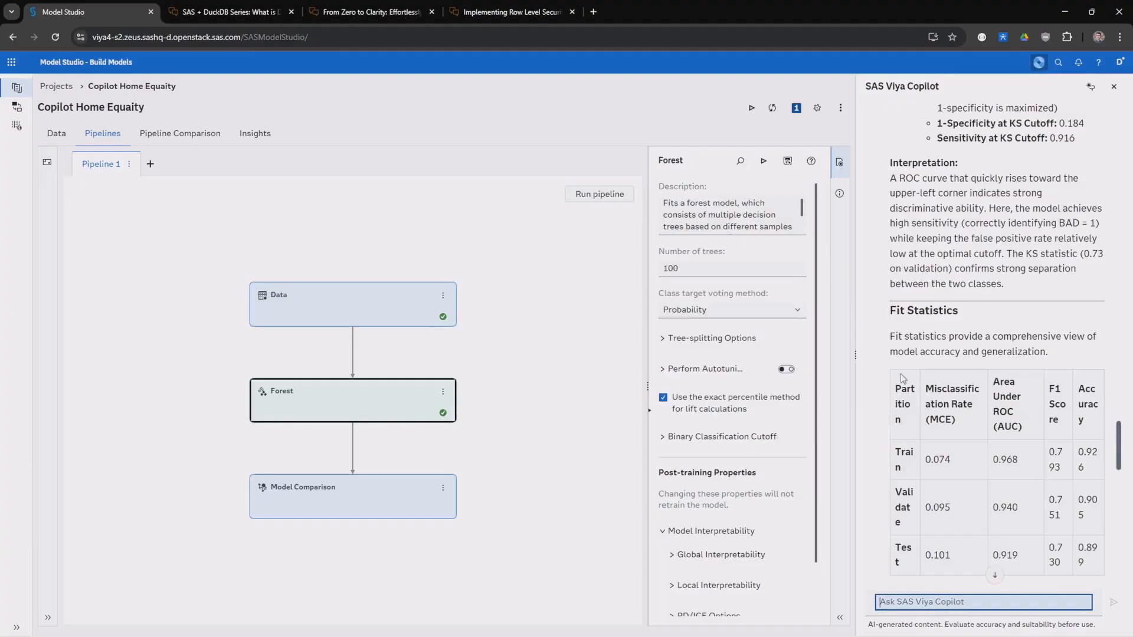
pyautogui.scroll(-3, 942, 406)
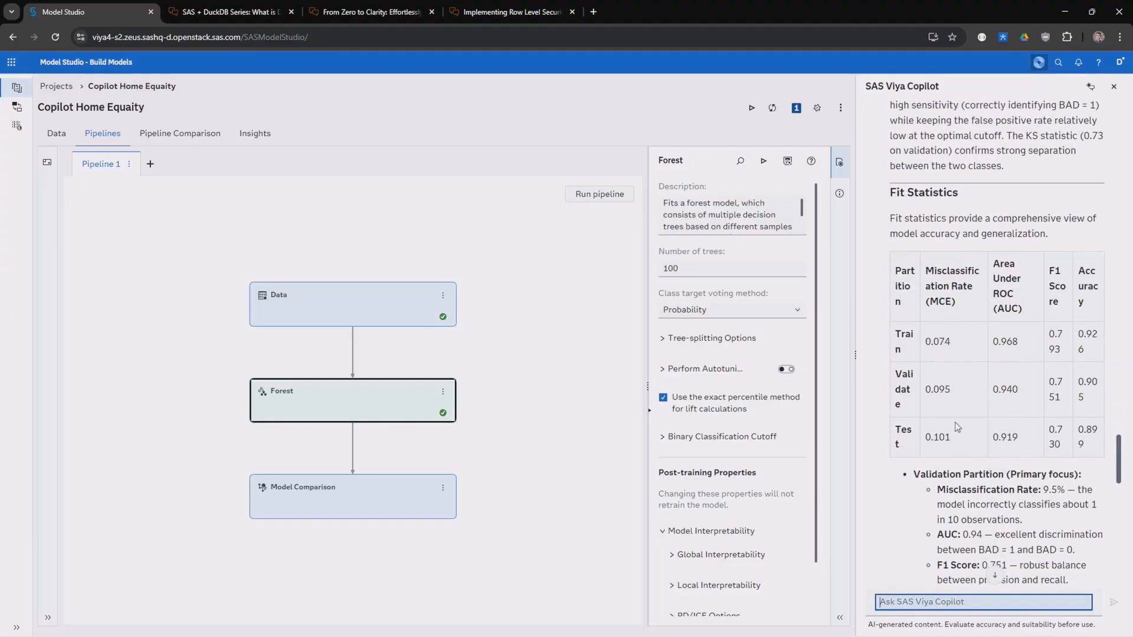
pyautogui.moveTo(853, 355); pyautogui.dragTo(755, 356)
pyautogui.scroll(10, 899, 324)
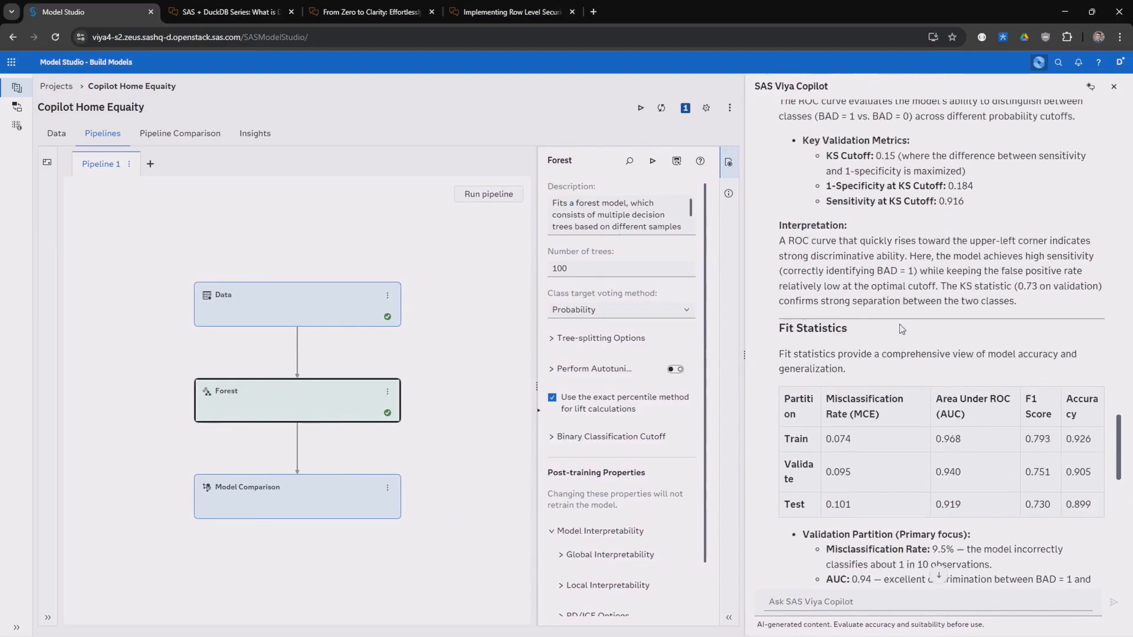
pyautogui.scroll(4, 899, 328)
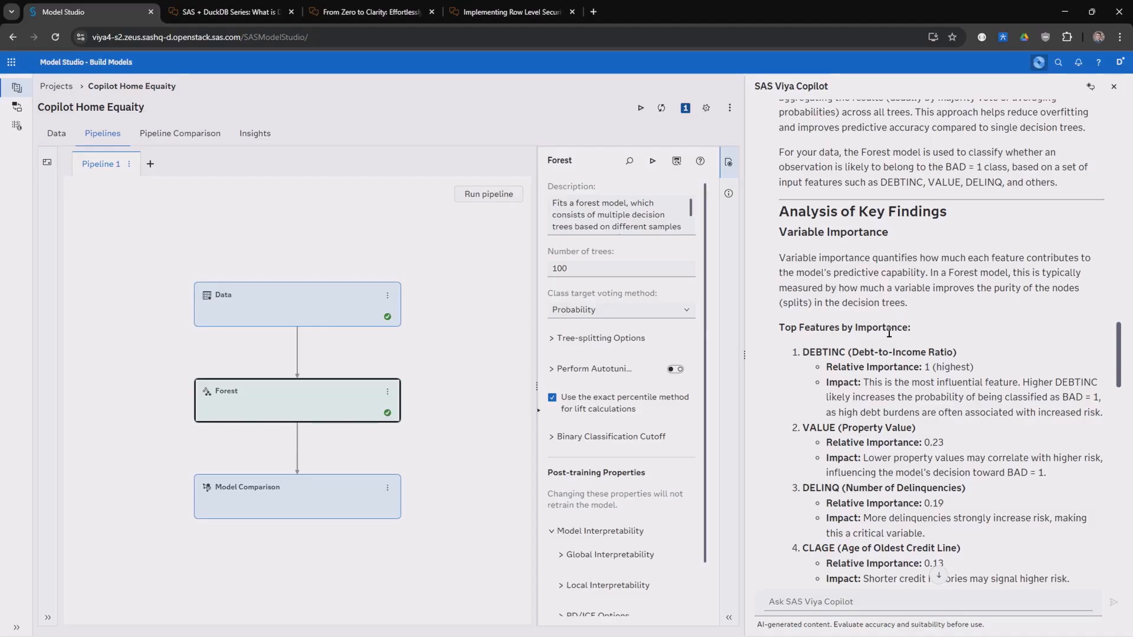
pyautogui.scroll(-15, 889, 332)
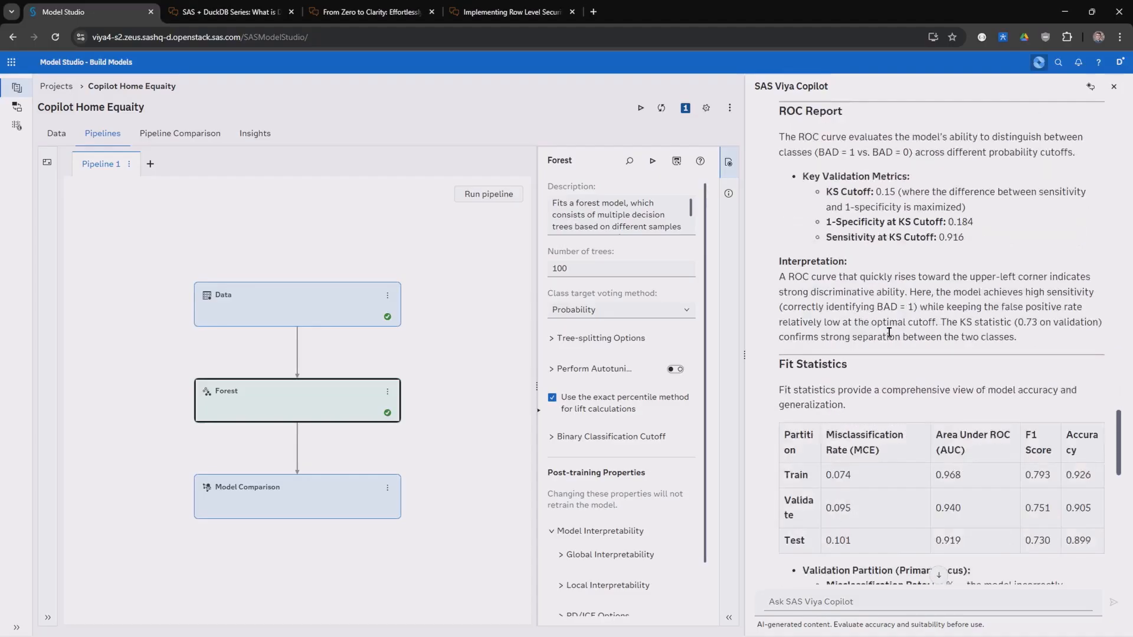
pyautogui.scroll(-2, 886, 332)
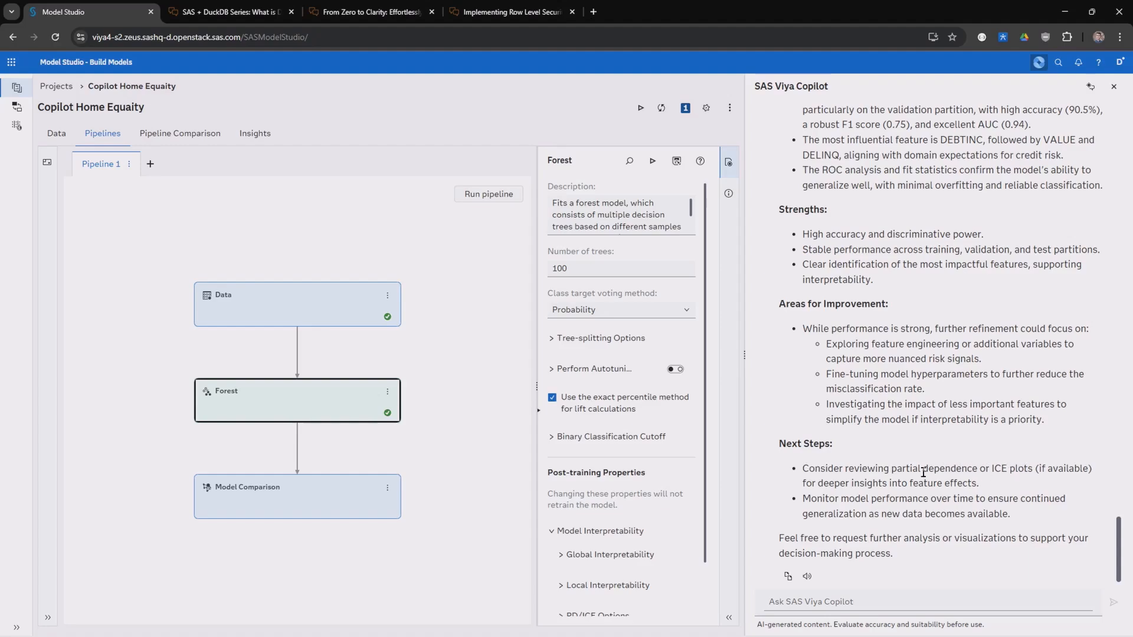
pyautogui.scroll(-1, 631, 485)
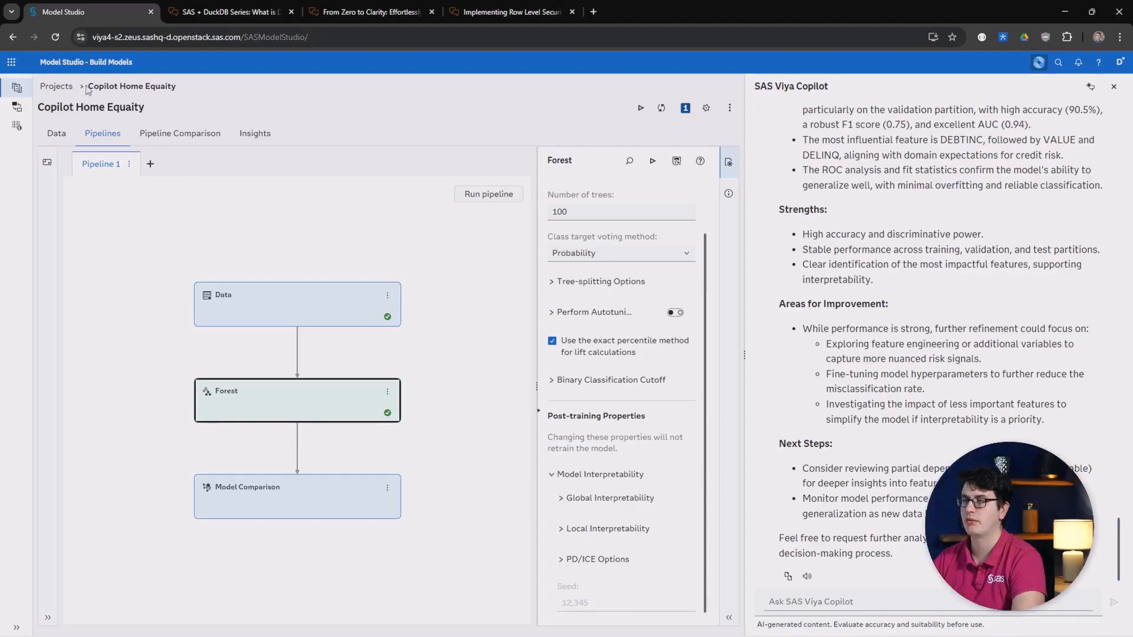
# - Switch to Manage Models in SAS Model Manager and open the SAS Viya Copilot pane there
pyautogui.click(12, 62)
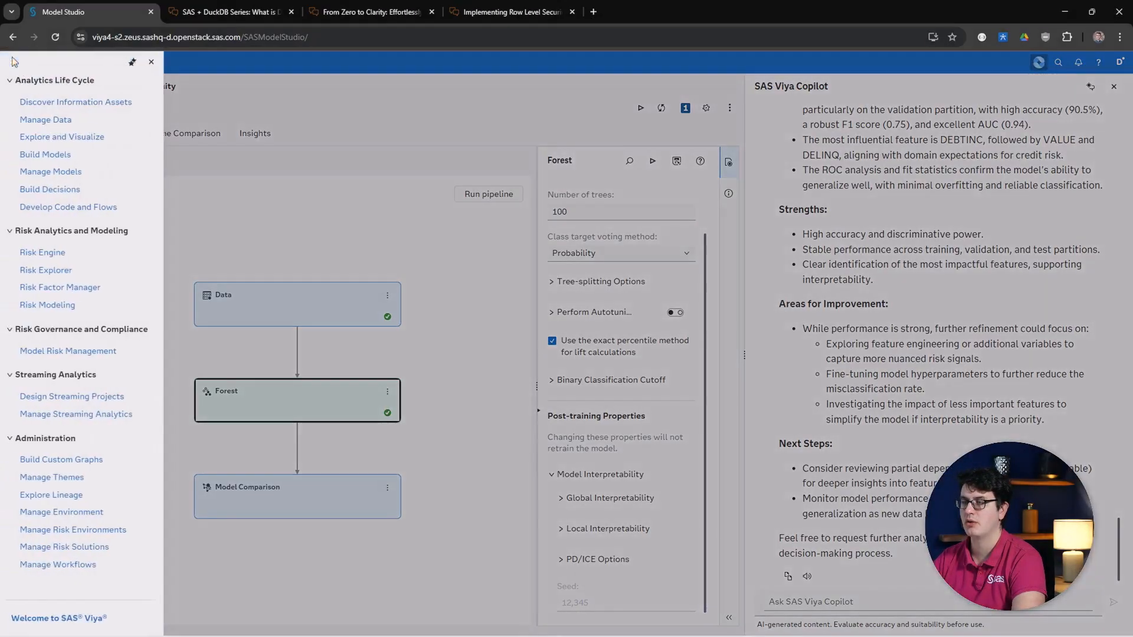
pyautogui.click(62, 173)
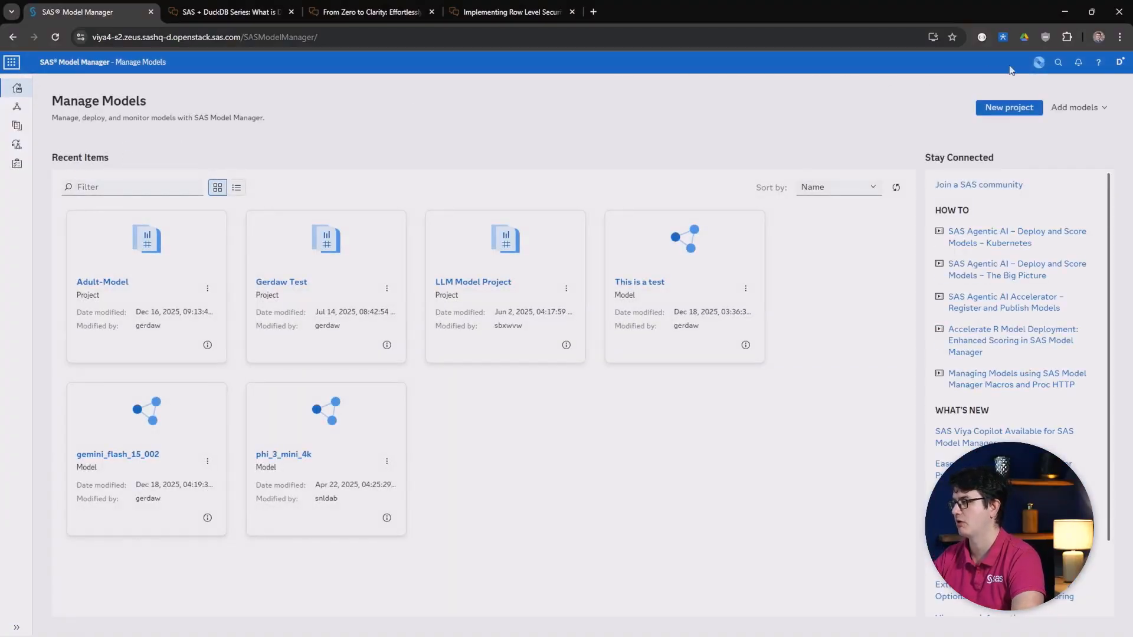
pyautogui.click(1038, 62)
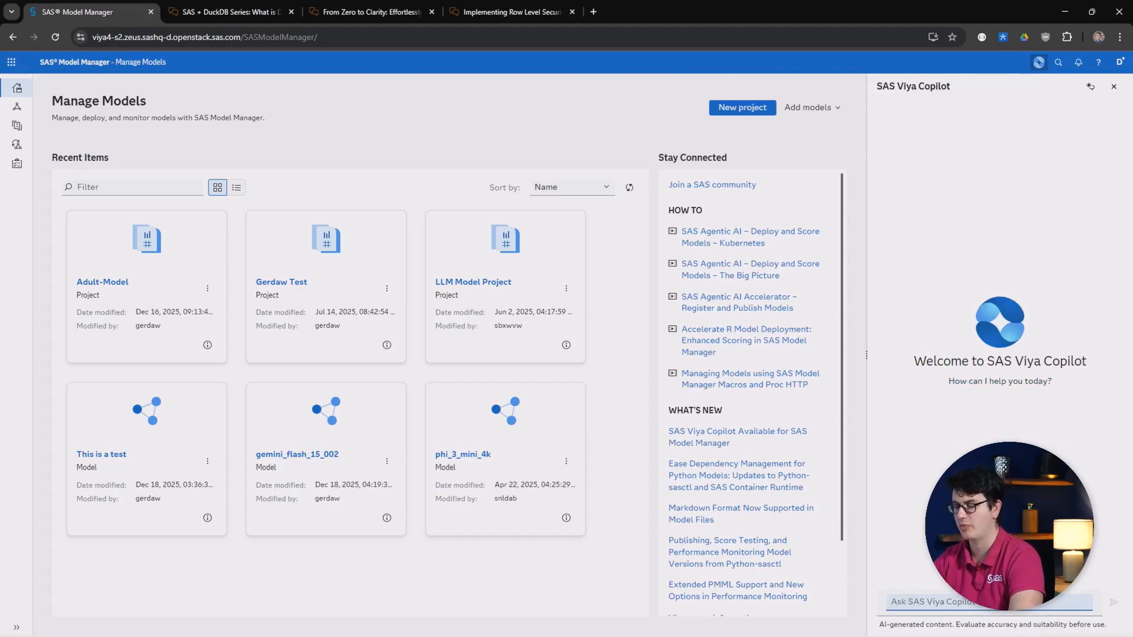
# - Ask the Model Manager Copilot "What can you help me with?"
pyautogui.write('What')
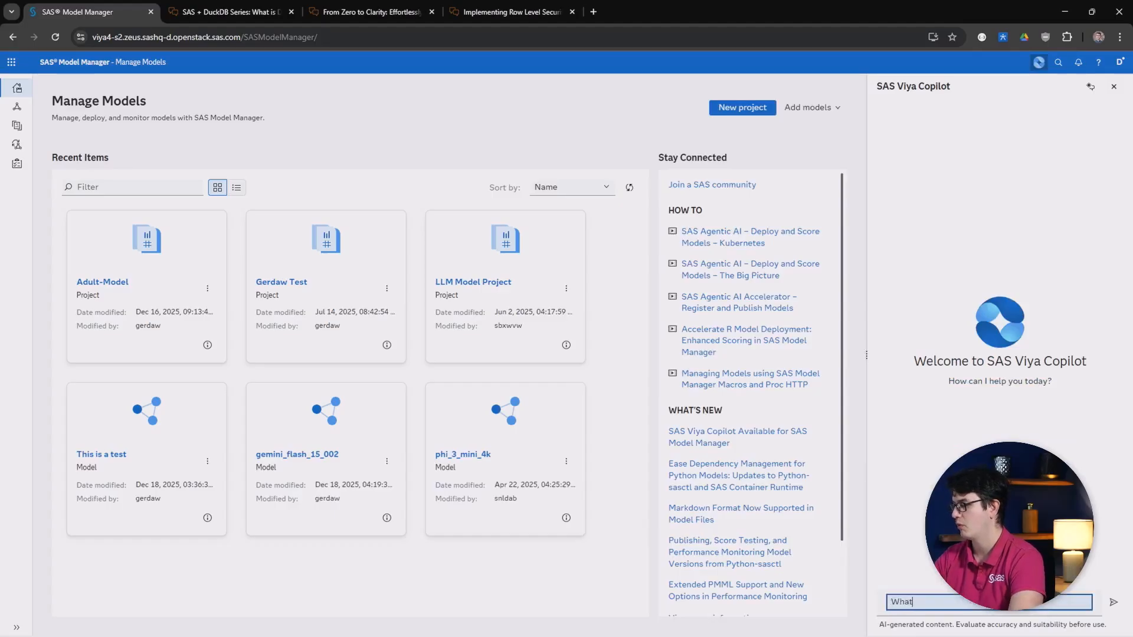
pyautogui.write(' can you hel')
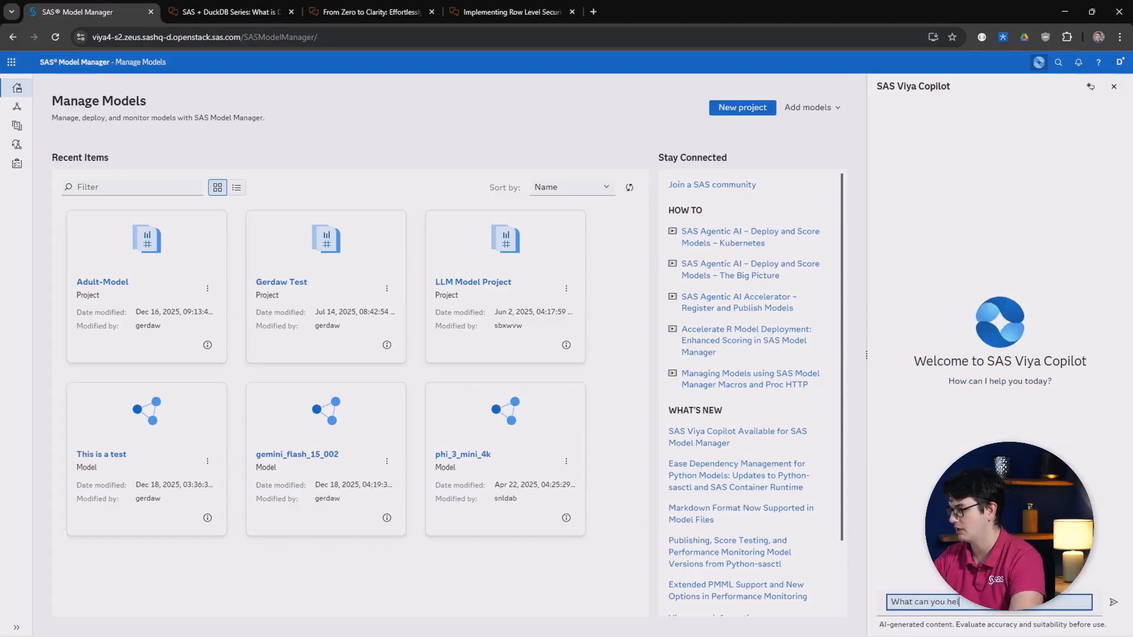
pyautogui.write('p me with?')
pyautogui.press('Return')
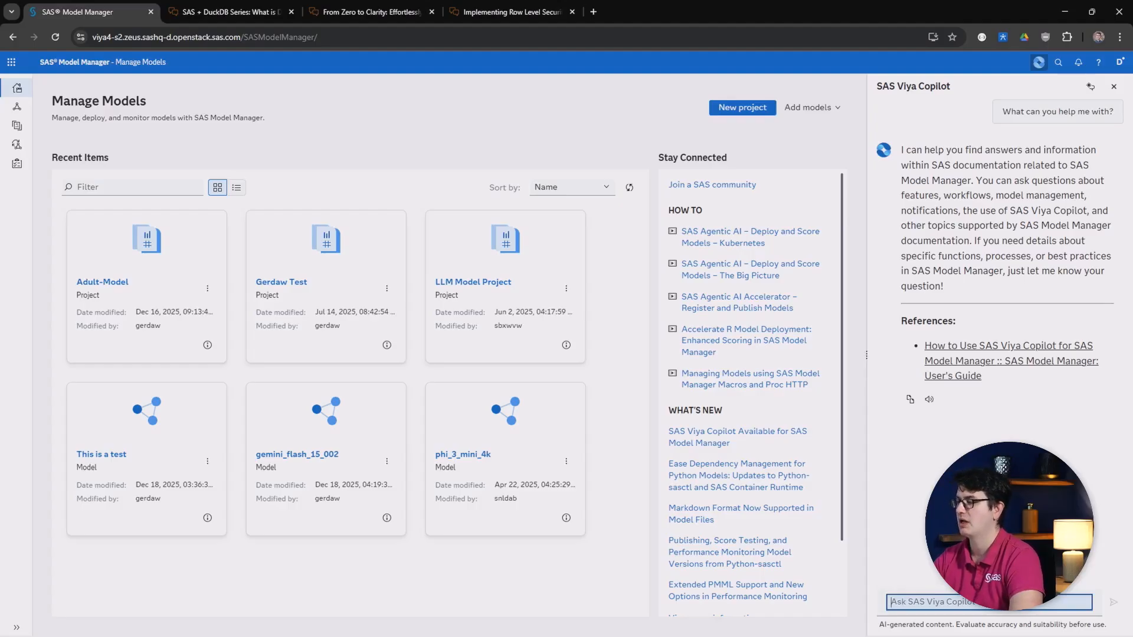
# - Ask the Model Manager Copilot "How can I register a Python model?"
pyautogui.write('How can I register a')
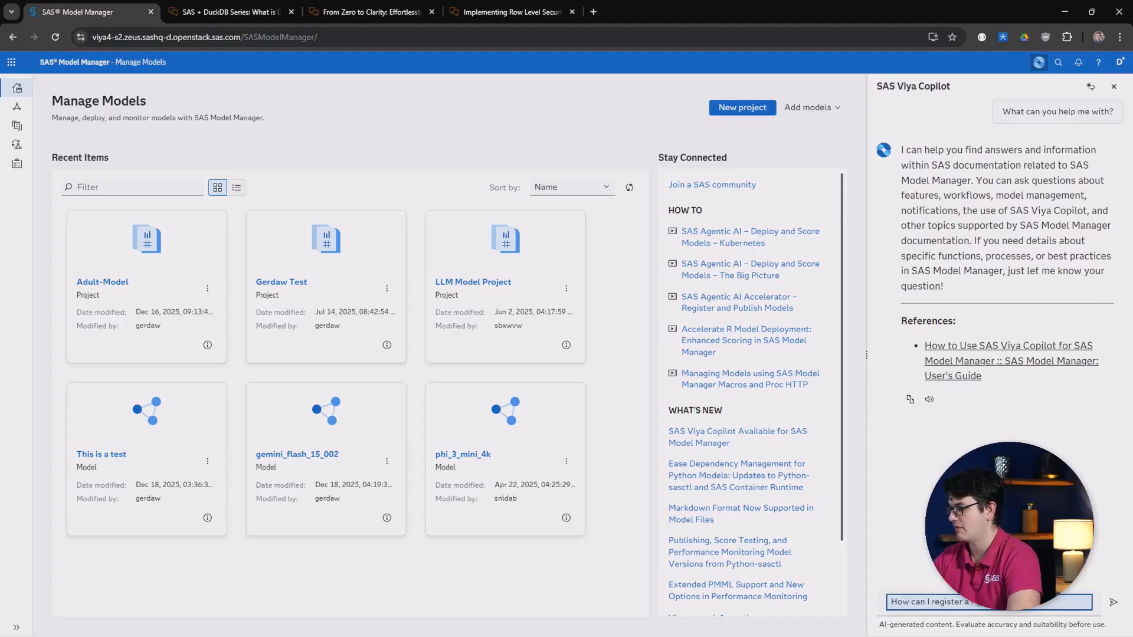
pyautogui.write(' Python model?')
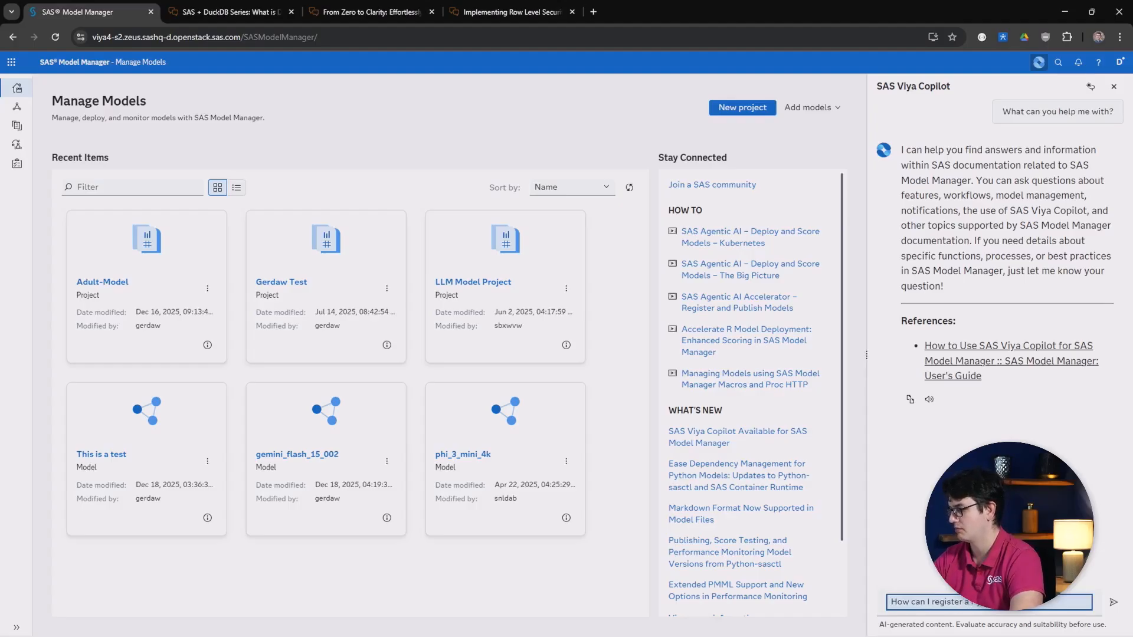
pyautogui.press('Return')
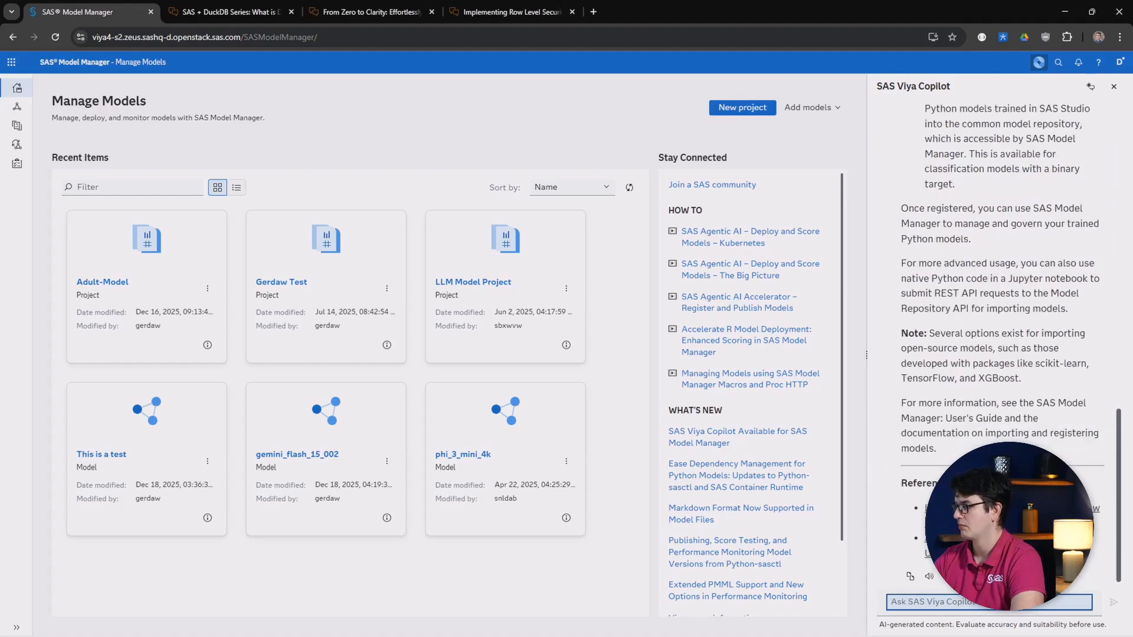
# - Read through the Copilot answer on registering a Python model, from the import approaches down to the references
pyautogui.scroll(10, 996, 413)
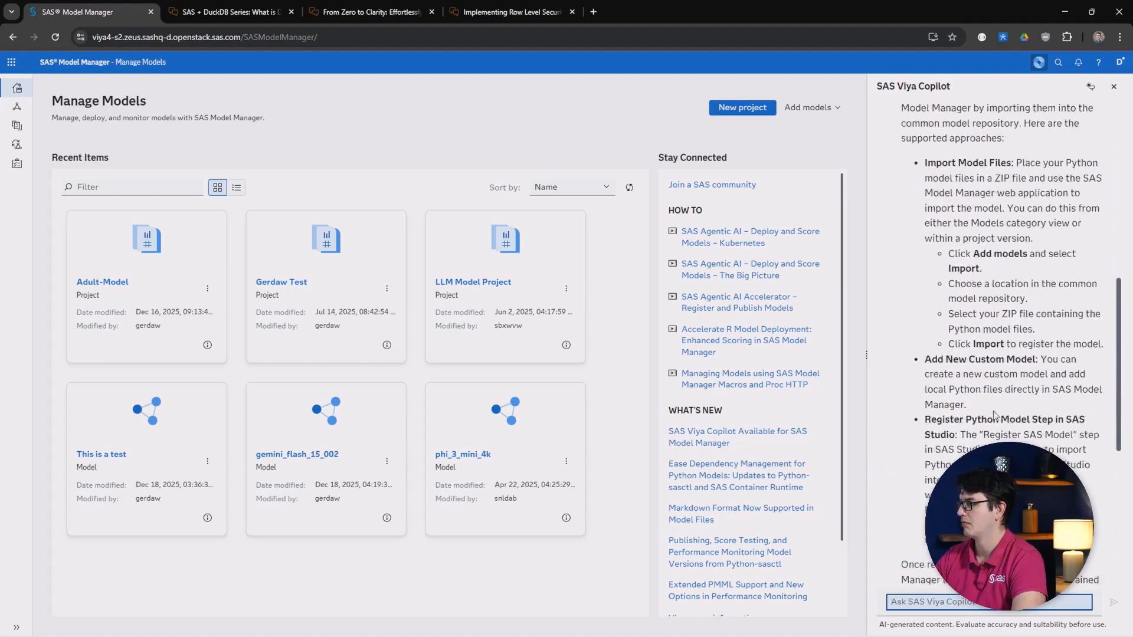
pyautogui.scroll(-1, 989, 403)
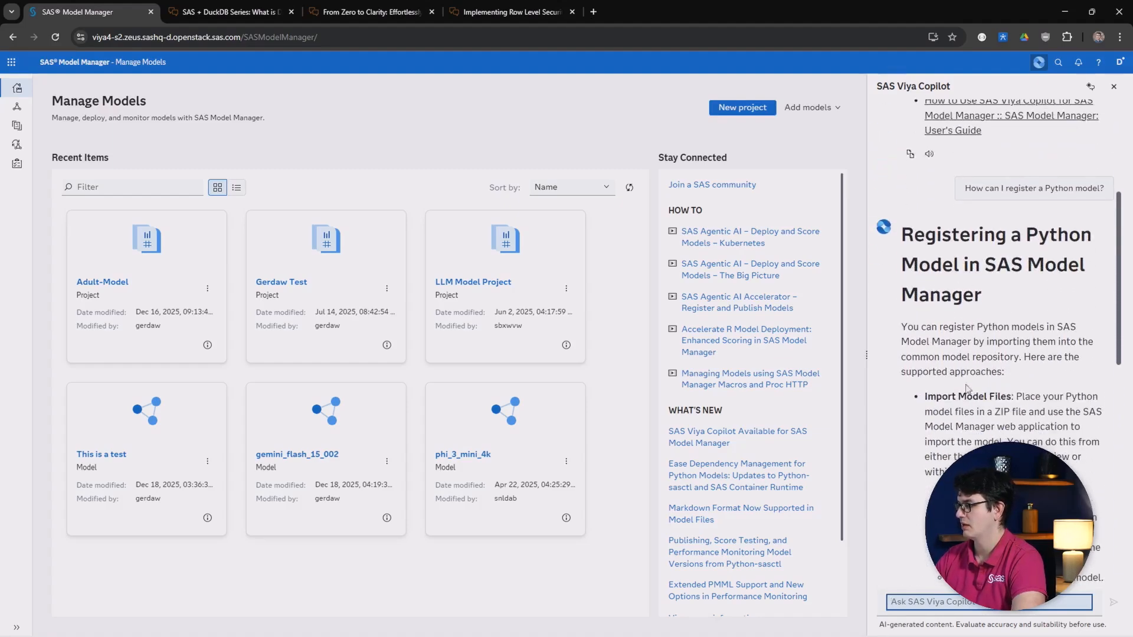
pyautogui.scroll(-1, 962, 354)
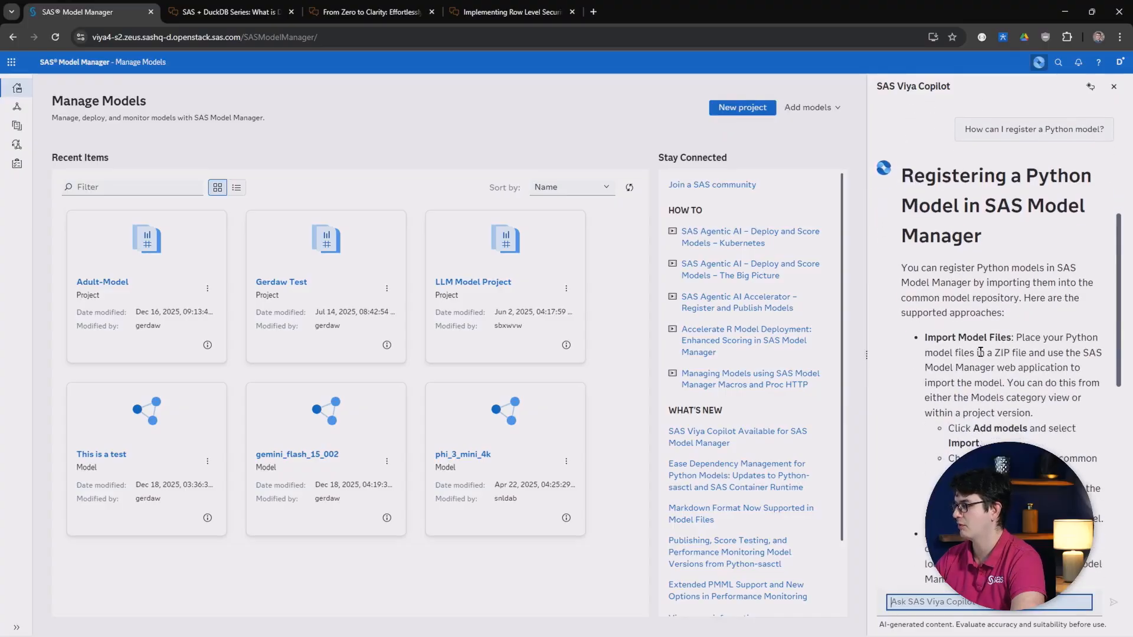
pyautogui.scroll(-1, 1042, 353)
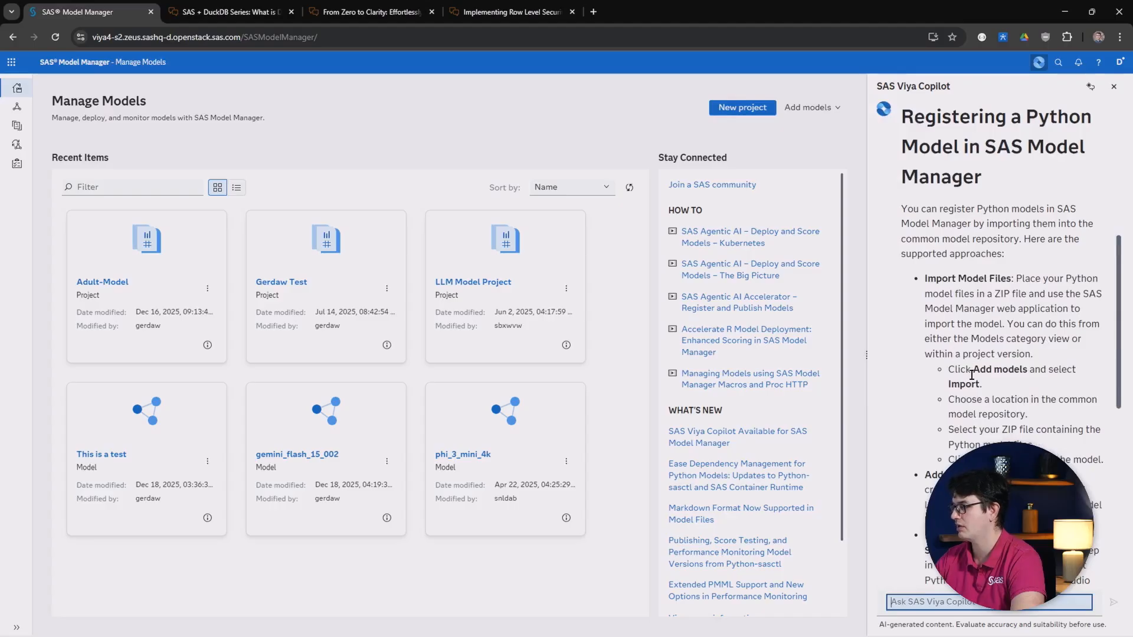
pyautogui.scroll(-3, 1011, 367)
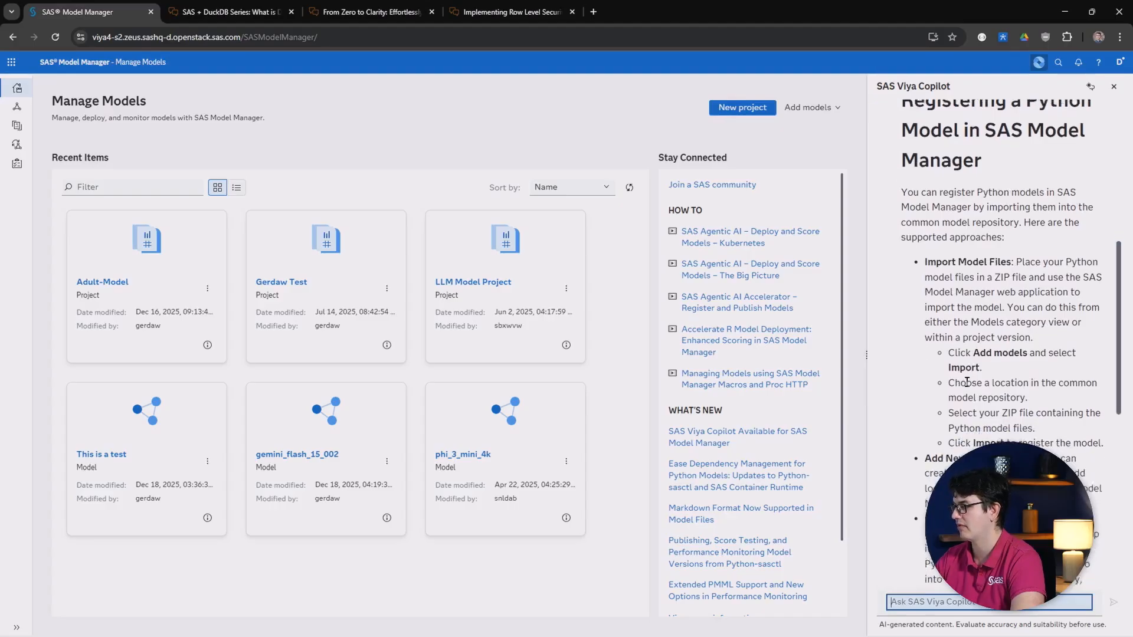
pyautogui.scroll(-1, 943, 312)
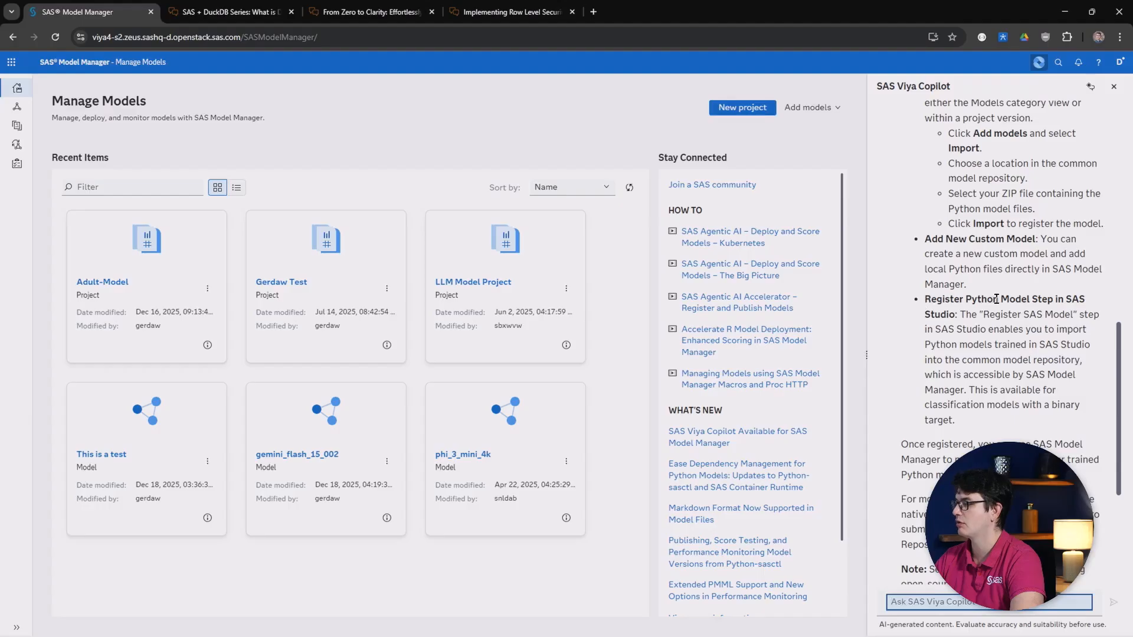
pyautogui.scroll(-4, 995, 299)
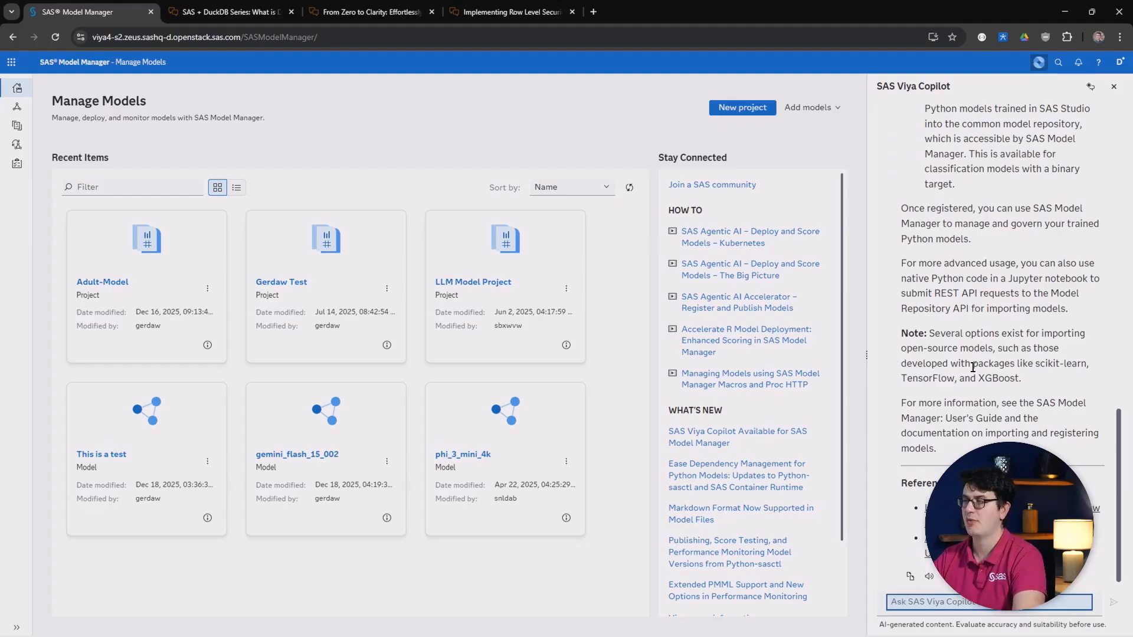
# - Switch to Visual Studio Code and search the extension marketplace for "sas", examining the SAS and SAS Viya Copilot extensions
pyautogui.hotkey('alt', 'Tab')
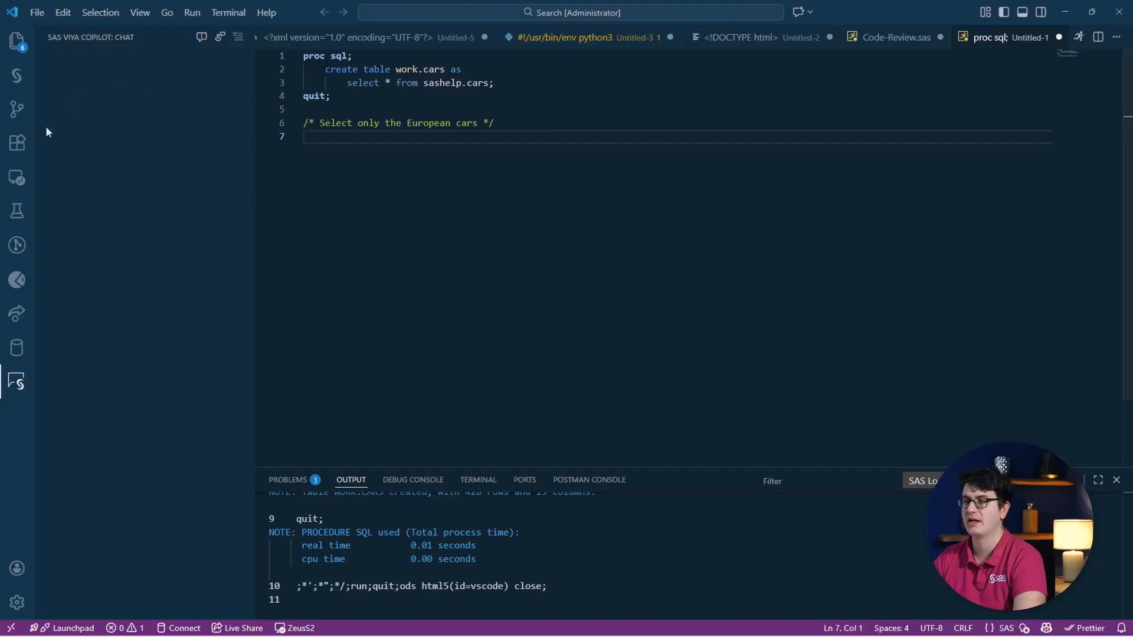
pyautogui.click(17, 143)
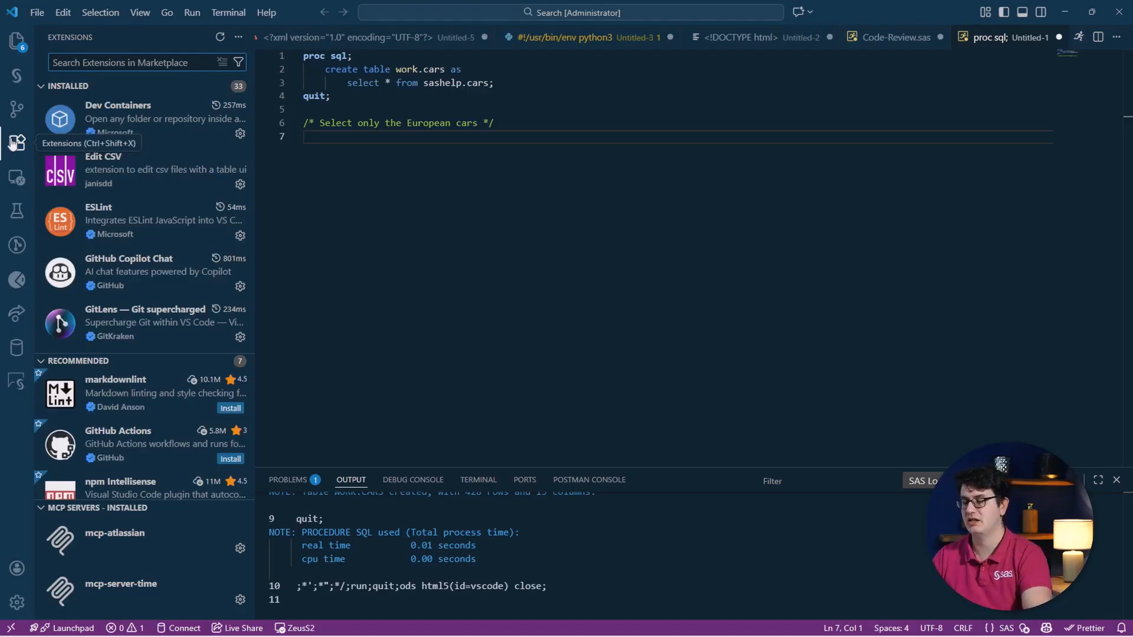
pyautogui.write('sas')
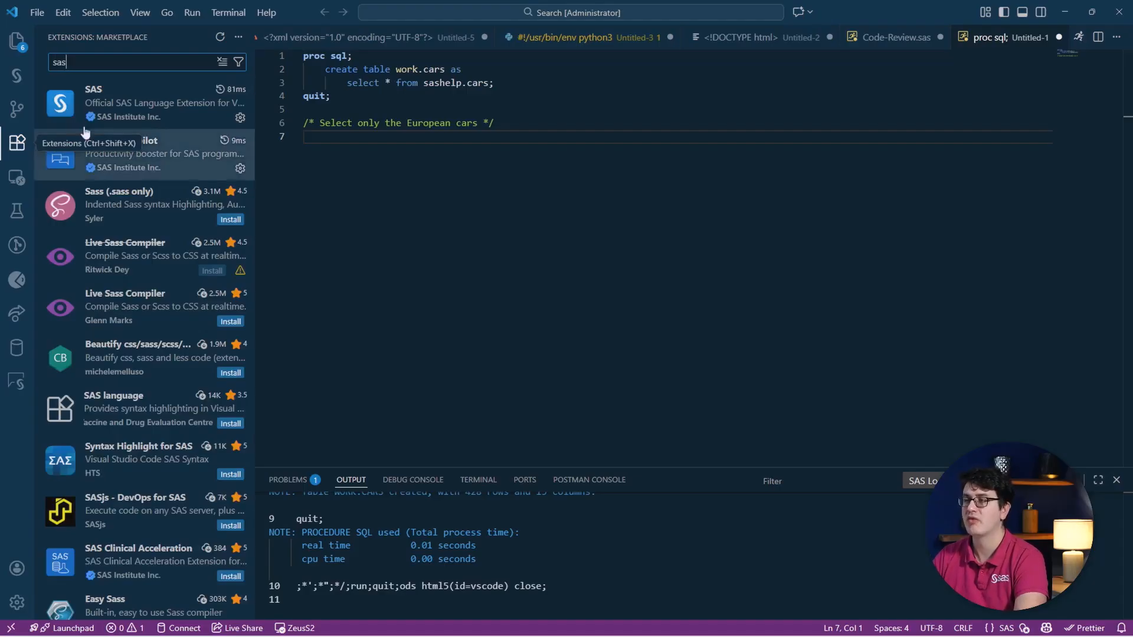
pyautogui.moveTo(131, 119)
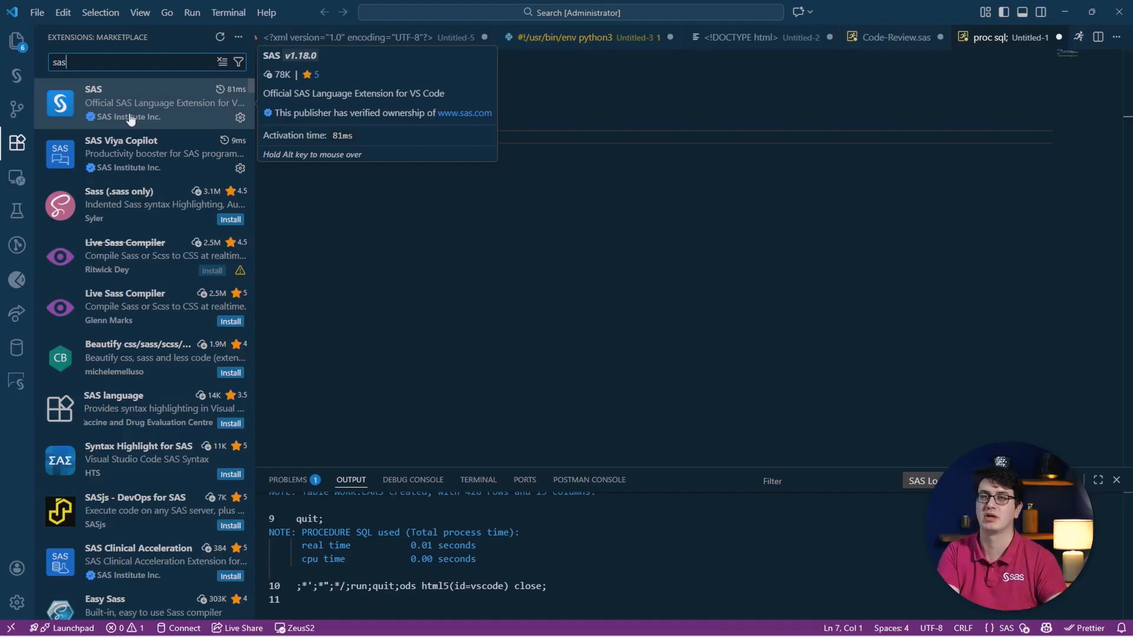
pyautogui.moveTo(126, 154)
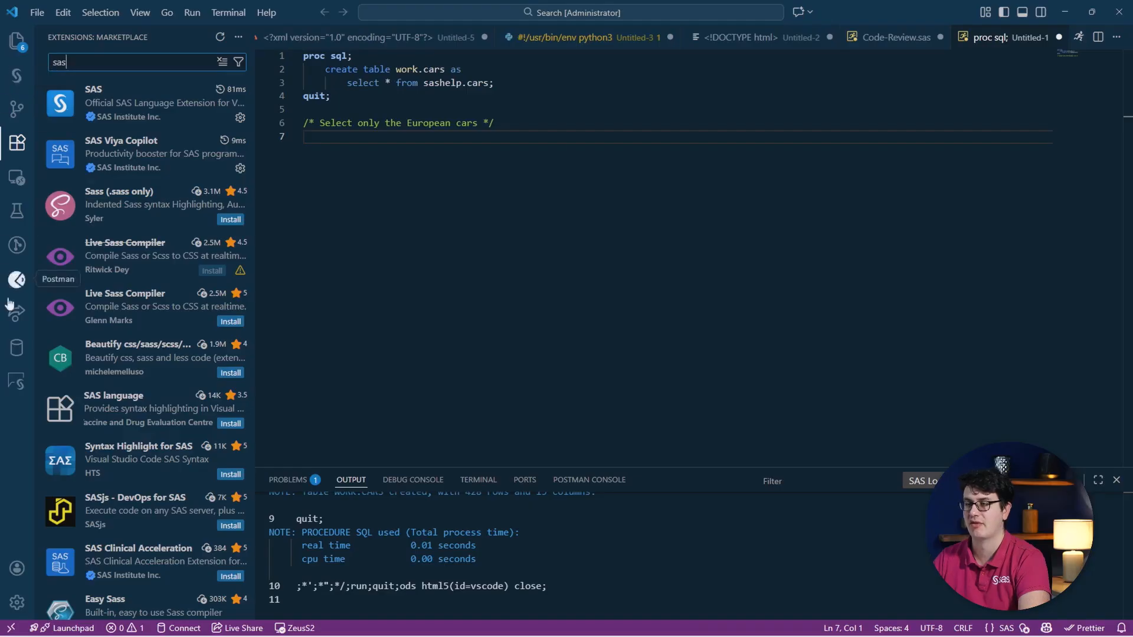
# - Move the SAS Viya Copilot view directly below the SAS view, and open the SAS view with the output log cleared
pyautogui.moveTo(15, 380); pyautogui.dragTo(20, 120)
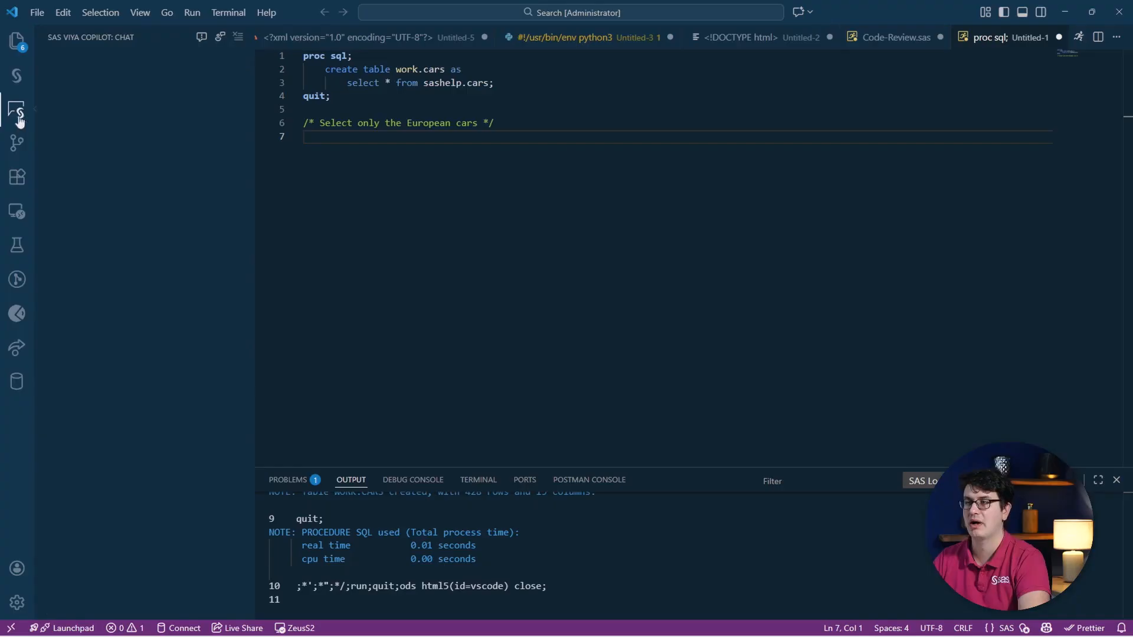
pyautogui.click(17, 76)
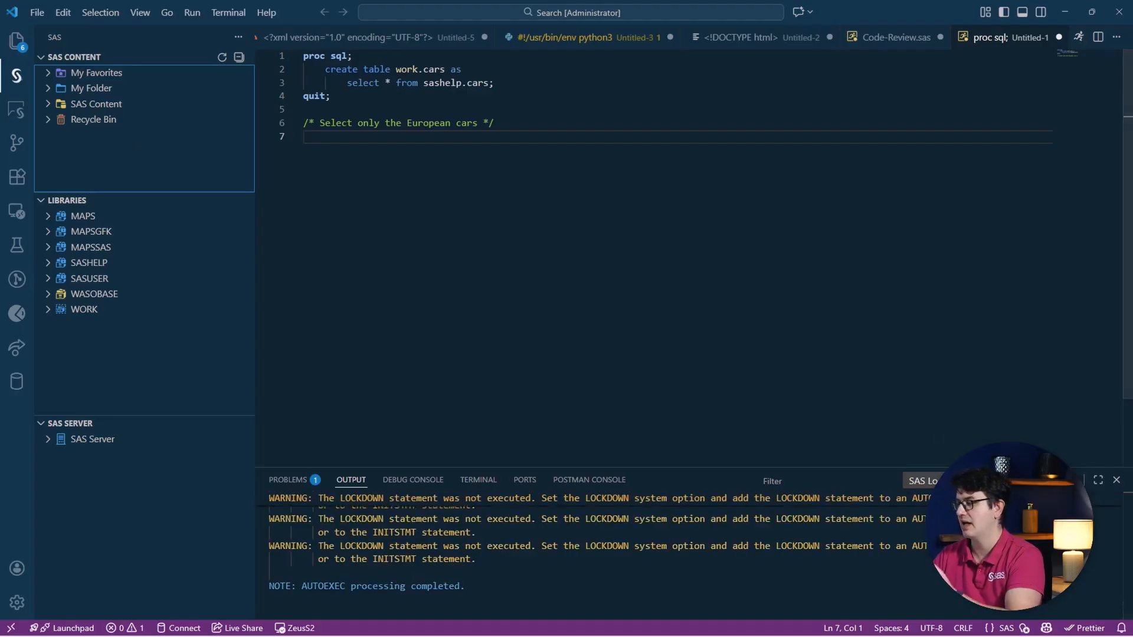
pyautogui.click(1034, 480)
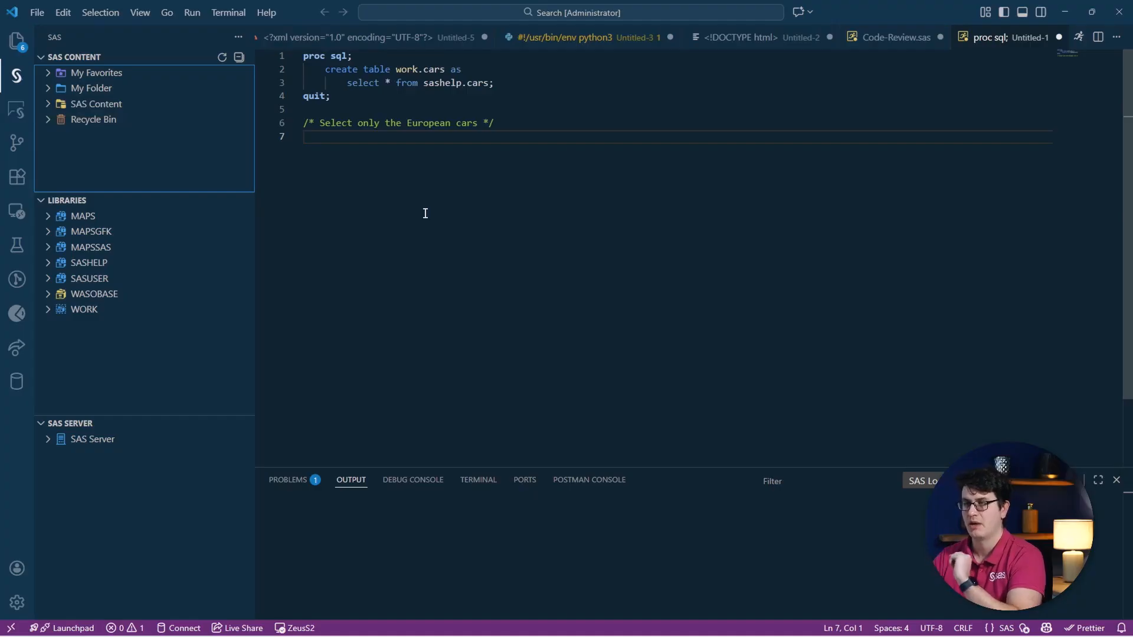
# - Examine the SAS Viya Copilot extension settings, Always Accept and Include Context, and close the settings
pyautogui.click(13, 607)
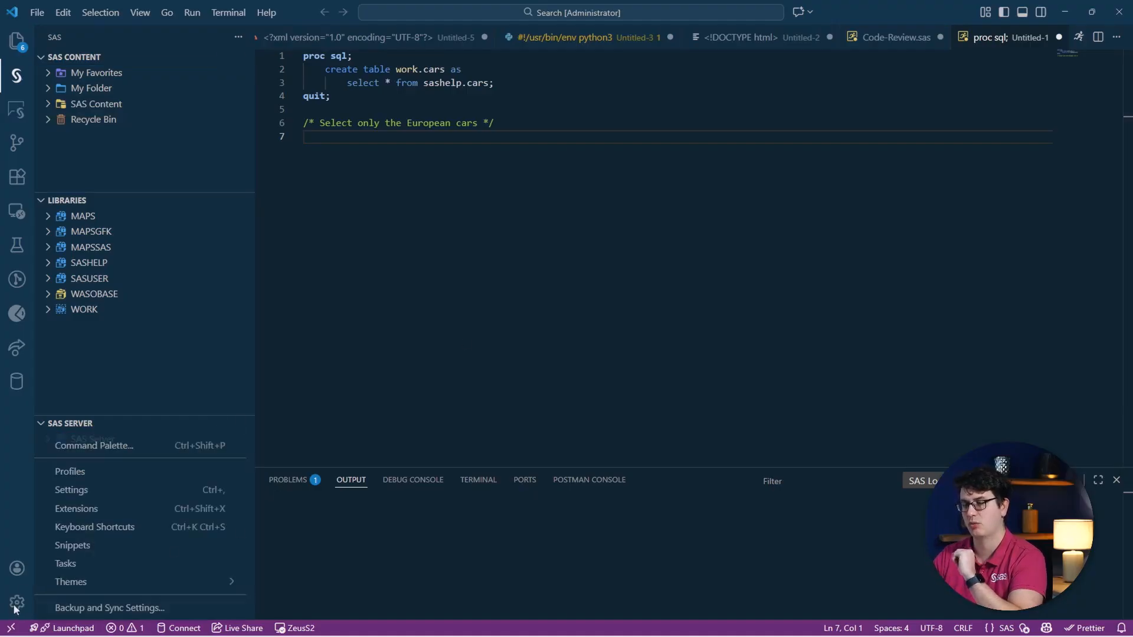
pyautogui.click(86, 490)
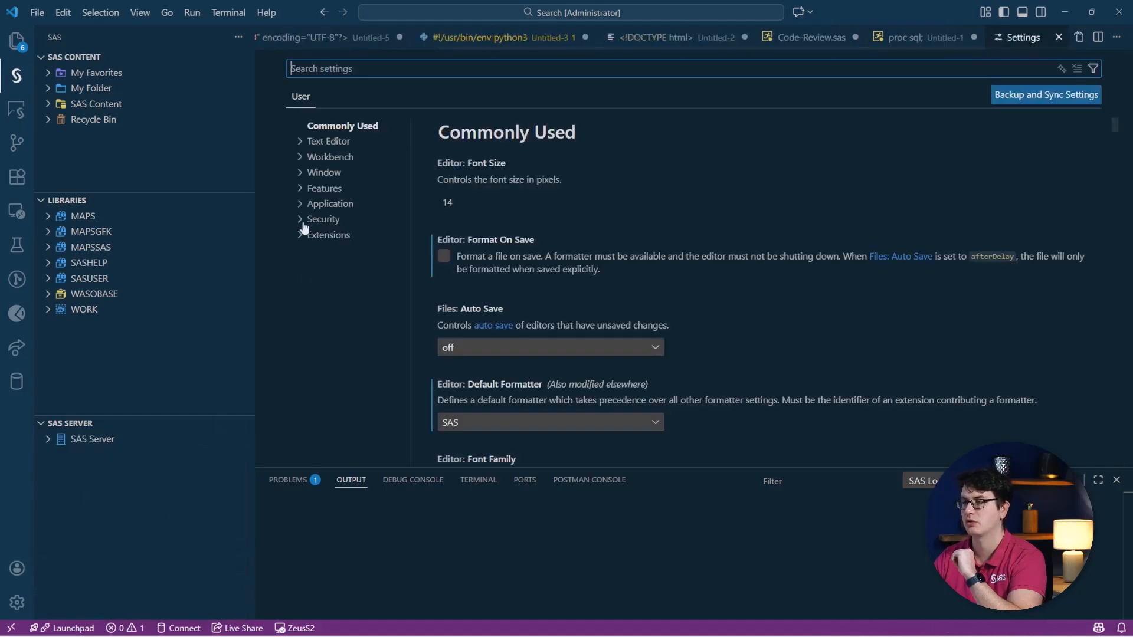
pyautogui.click(302, 234)
pyautogui.scroll(-3, 346, 283)
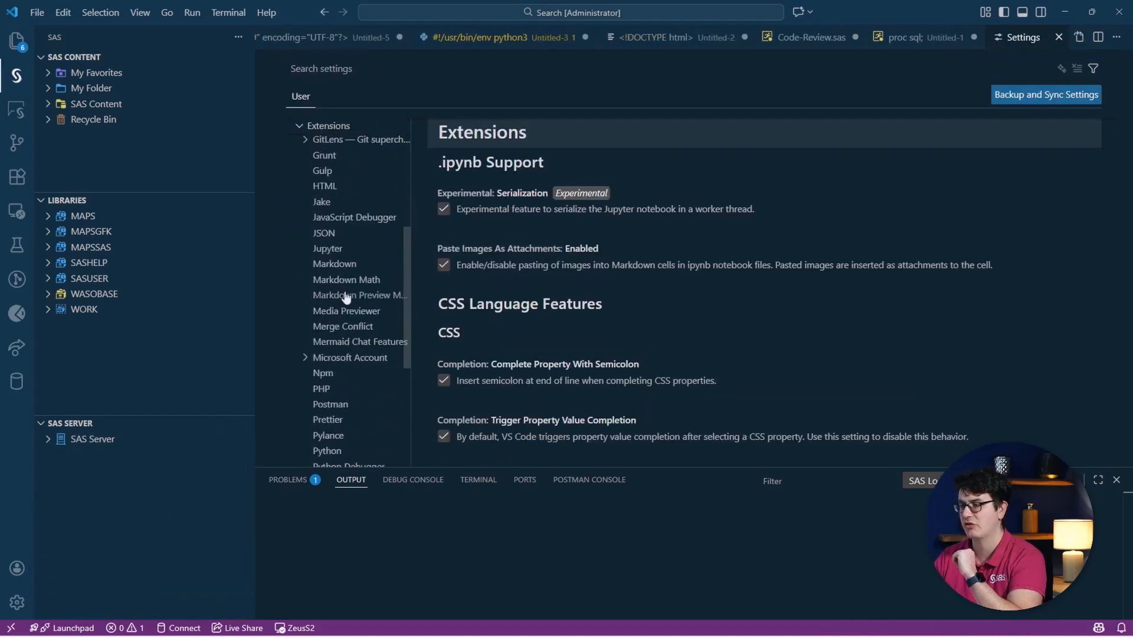
pyautogui.scroll(-5, 346, 296)
pyautogui.click(346, 383)
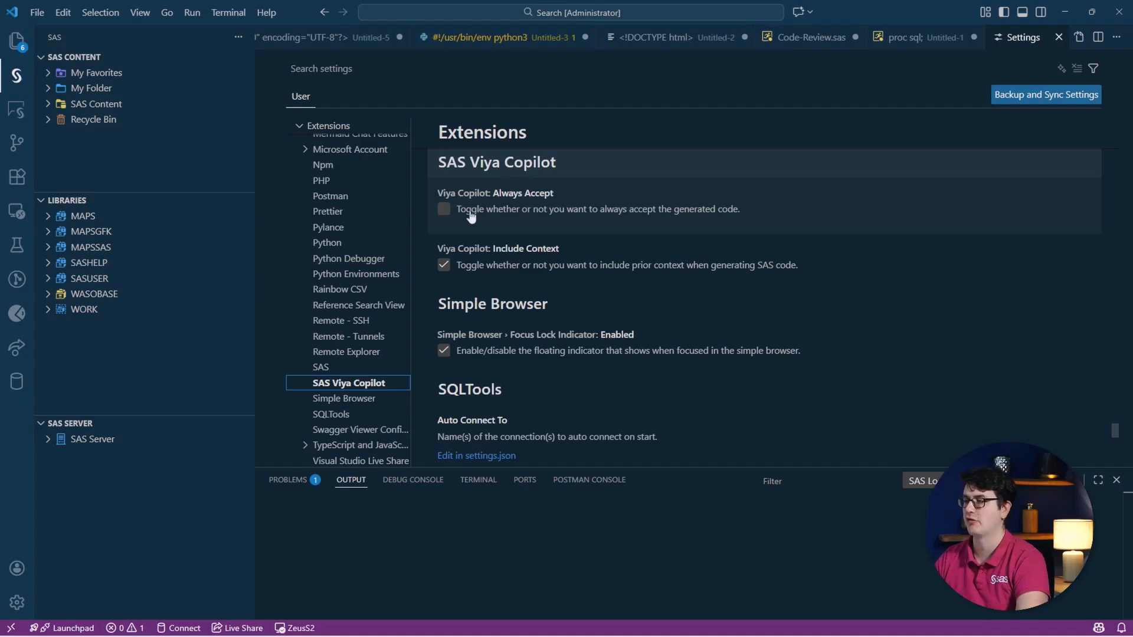
pyautogui.click(1060, 39)
# - Run only the first PROC SQL block, which creates work.cars from sashelp.cars
pyautogui.click(408, 108)
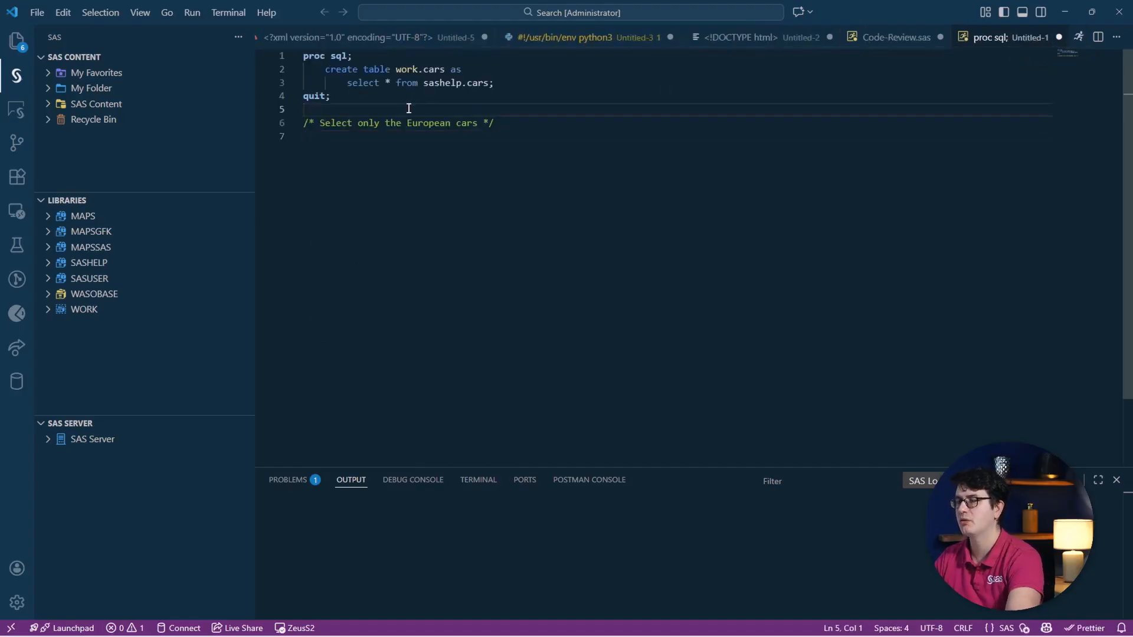
pyautogui.press('Left')
pyautogui.hotkey('ctrl', 'shift', 'Home')
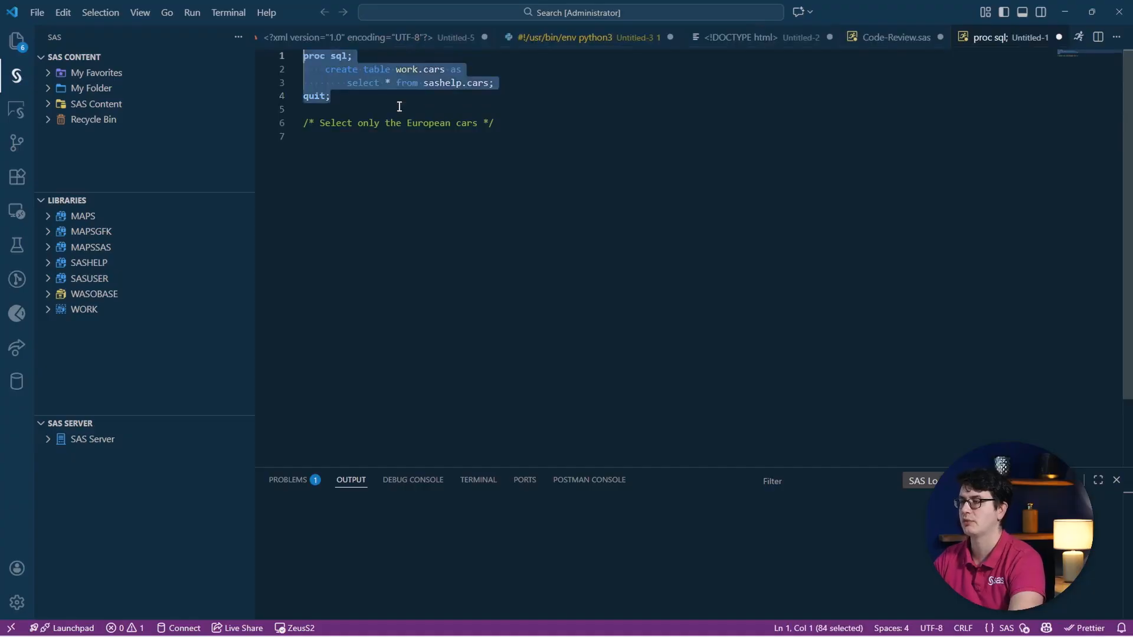
pyautogui.press('F3')
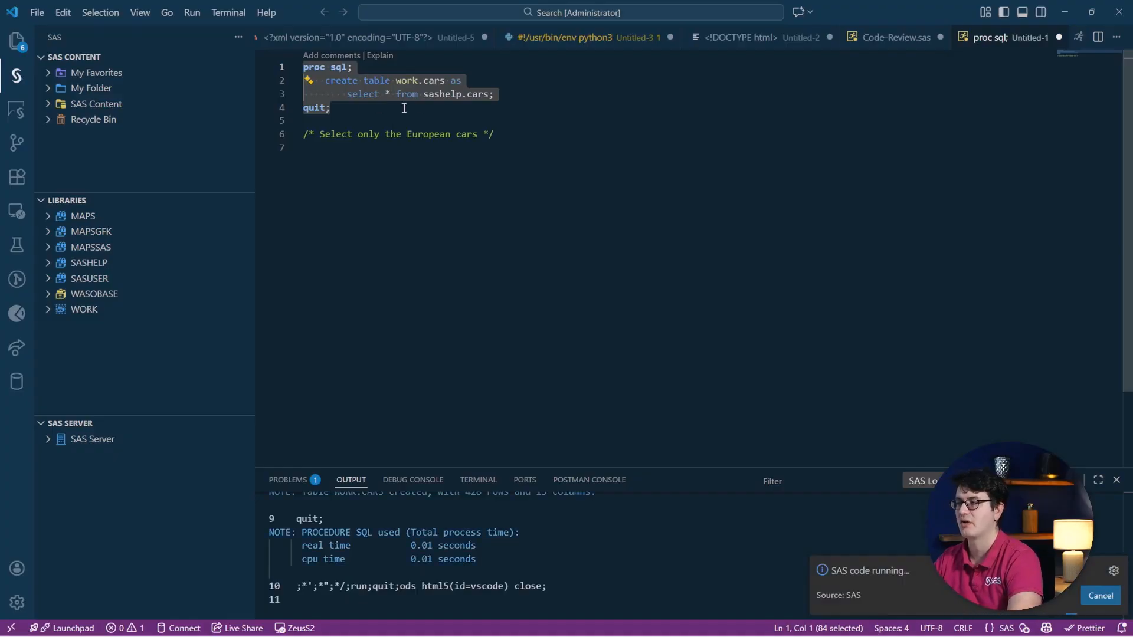
# - Have Copilot explain the selected PROC SQL block and add comments to it
pyautogui.click(379, 56)
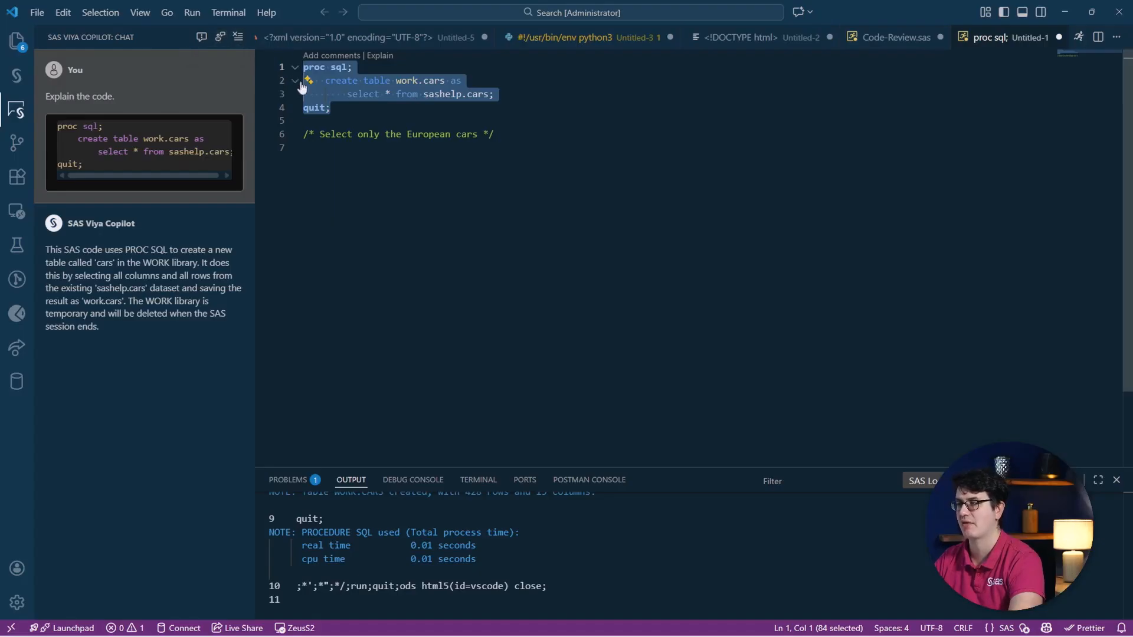
pyautogui.click(328, 56)
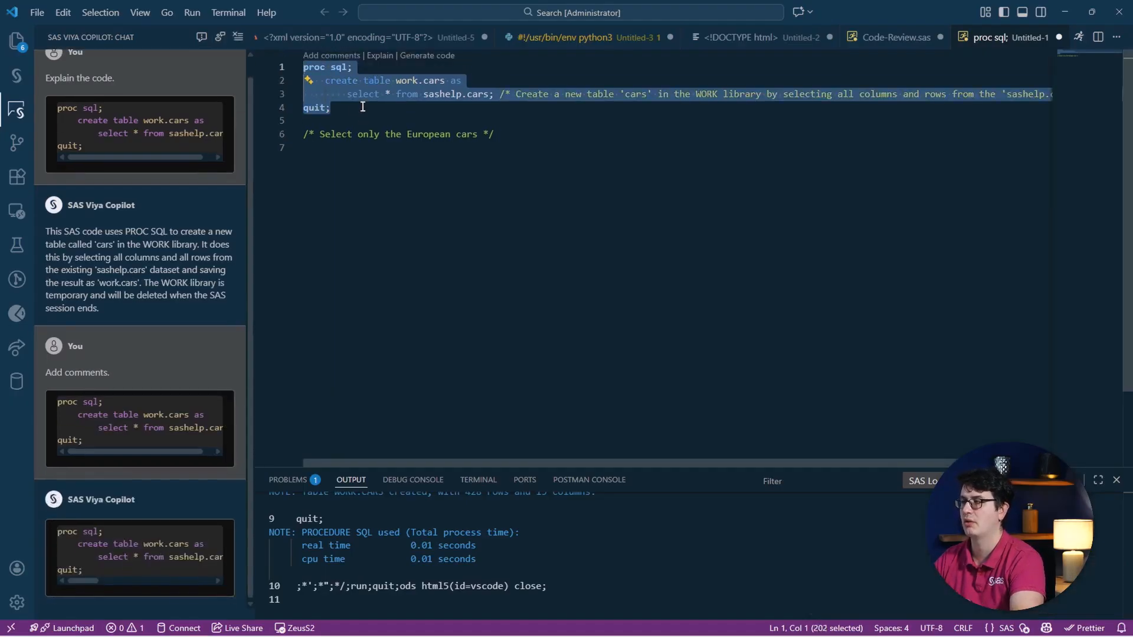
# - Delete the generated comment that follows the select statement on line 3
pyautogui.click(512, 94)
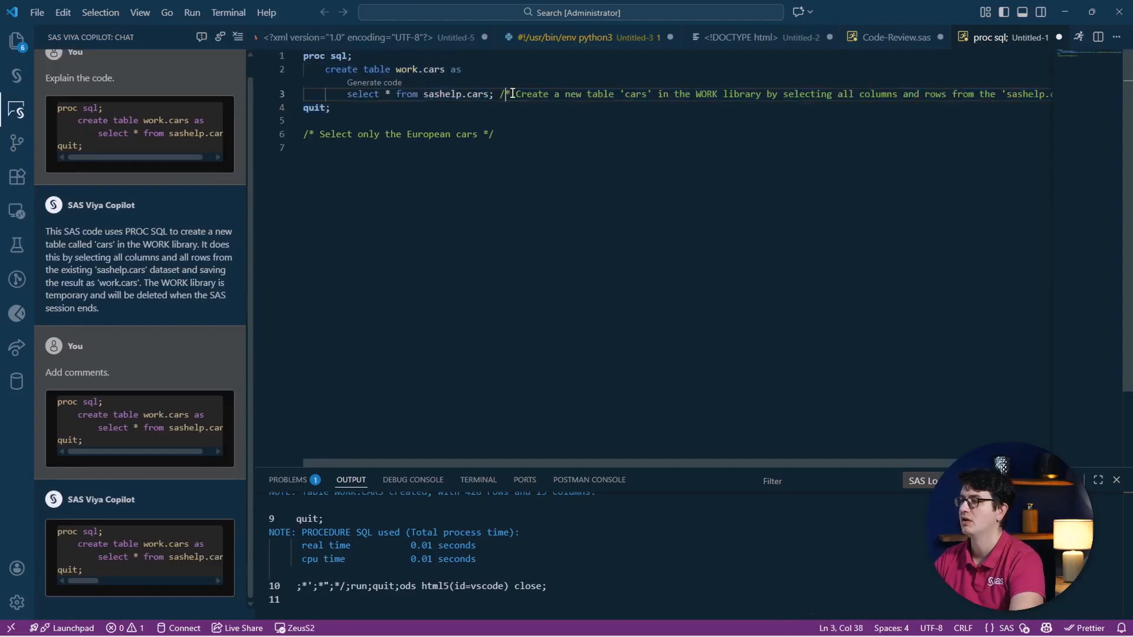
pyautogui.hotkey('shift', 'End')
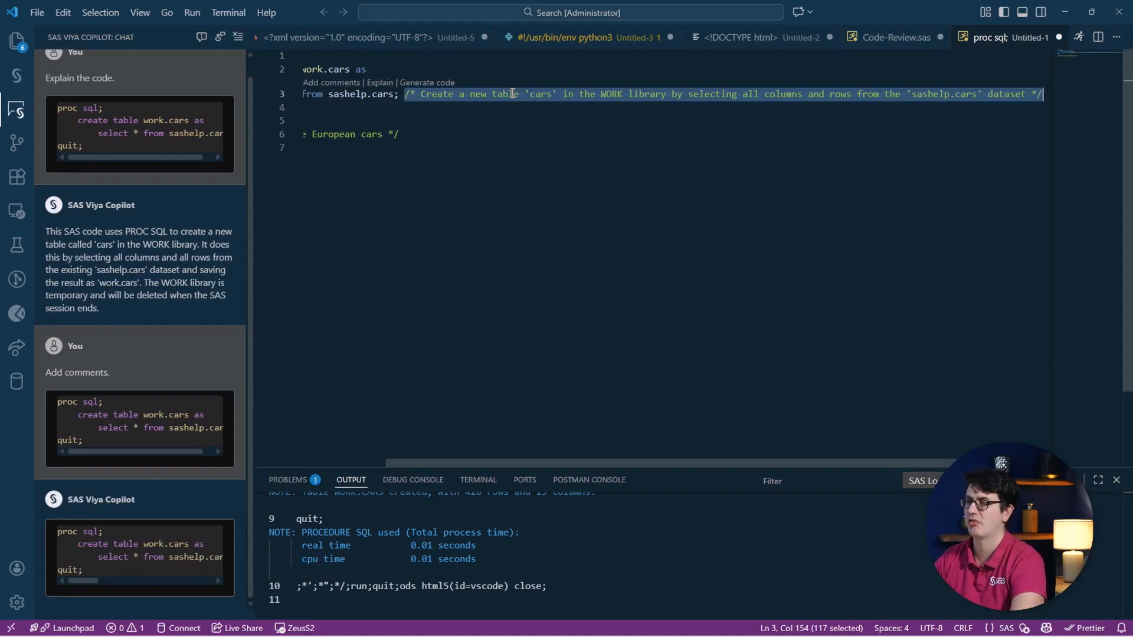
pyautogui.press('BackSpace')
# - Have Copilot generate code from the comment "Select only the European cars"
pyautogui.press('Down')
pyautogui.press('Down')
pyautogui.press('Down')
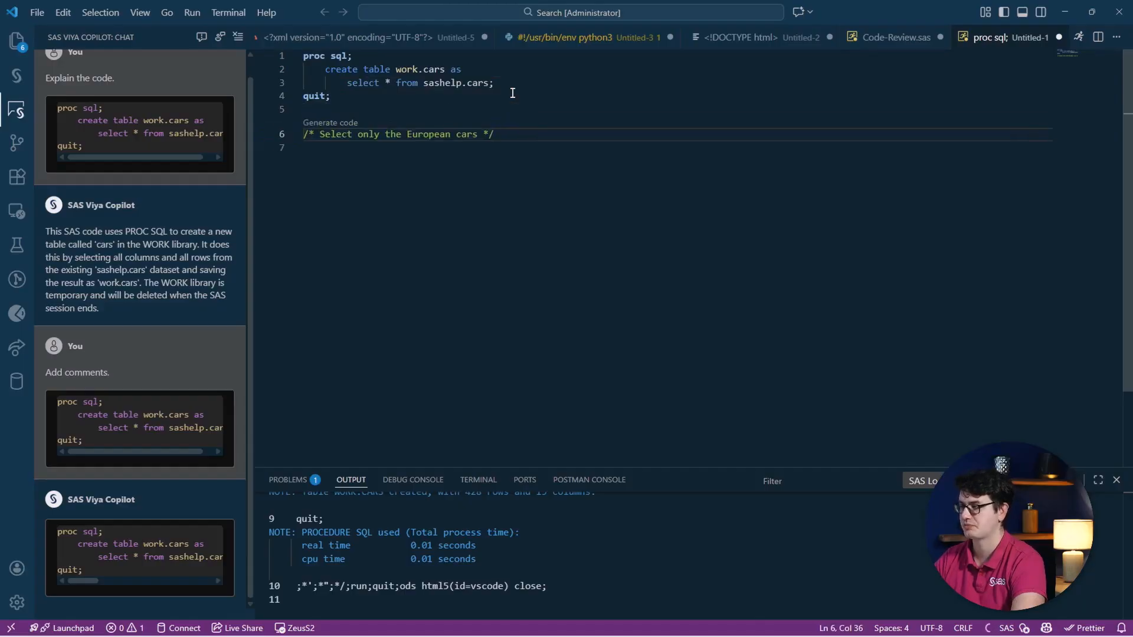
pyautogui.hotkey('shift', 'Home')
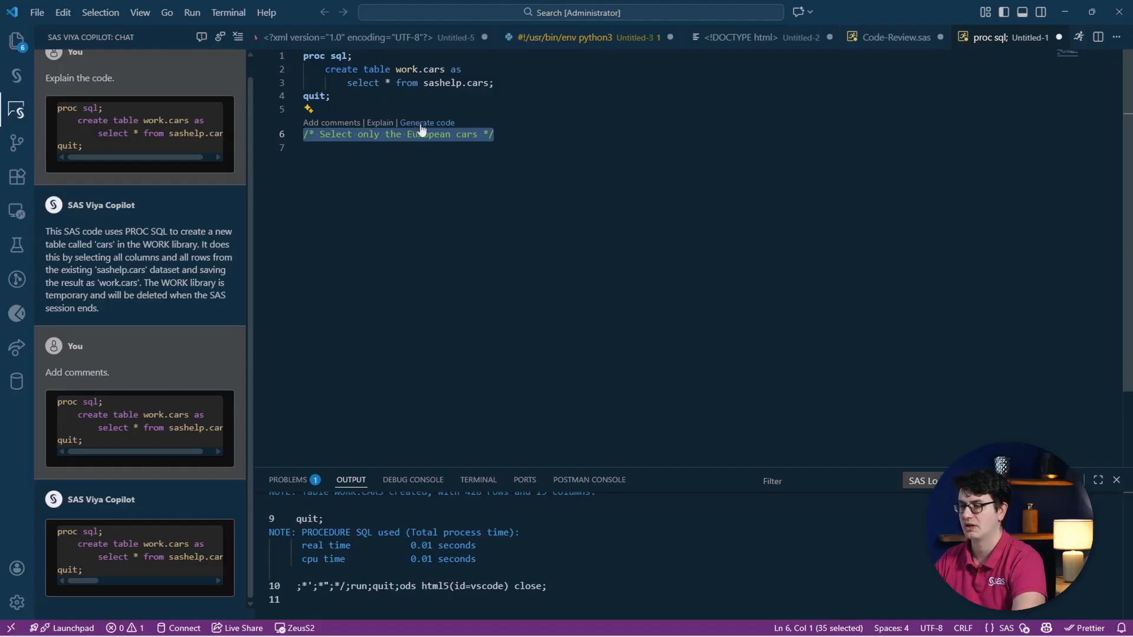
pyautogui.click(423, 125)
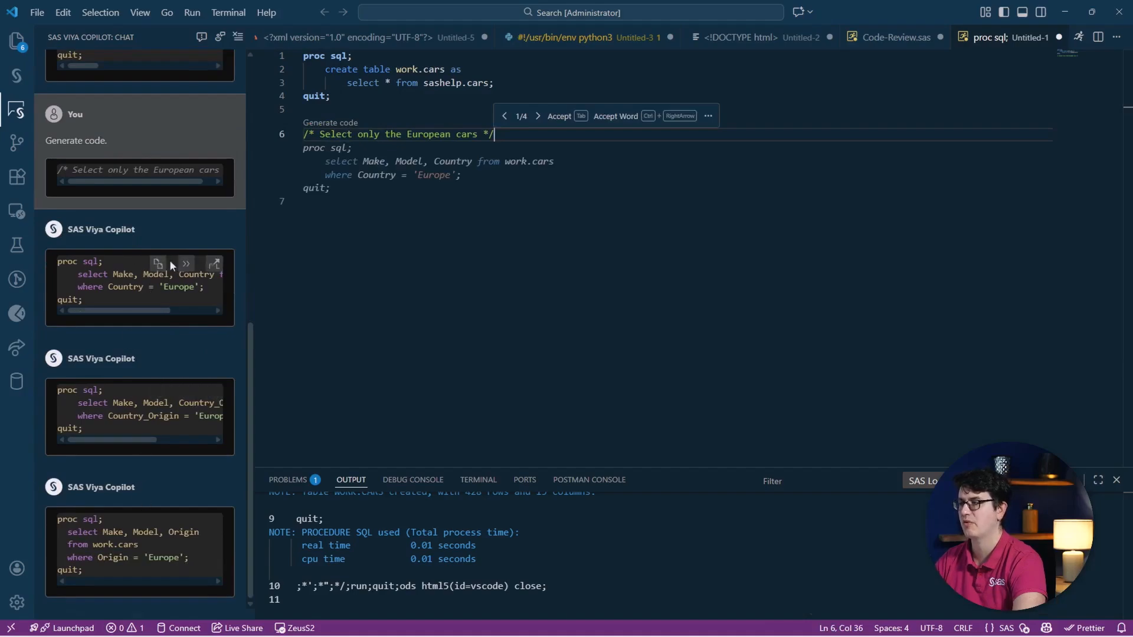
# - Compare the generated code suggestions and accept the one that selects Make, Model, Origin from work.cars where Origin = 'Europe'
pyautogui.click(538, 116)
pyautogui.click(538, 116)
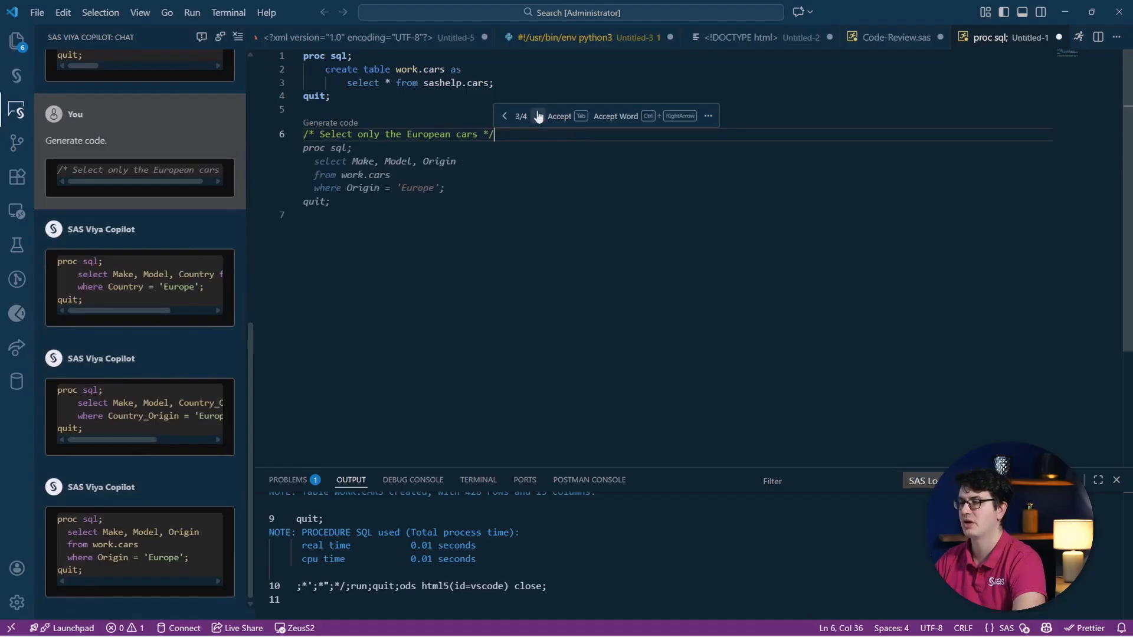
pyautogui.click(504, 116)
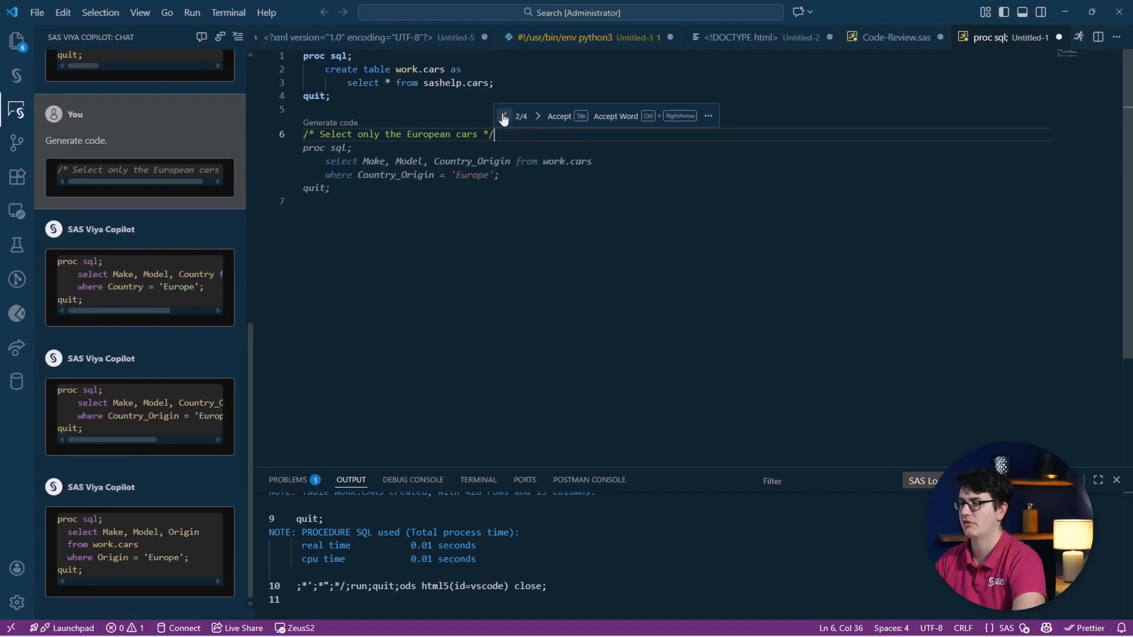
pyautogui.click(504, 117)
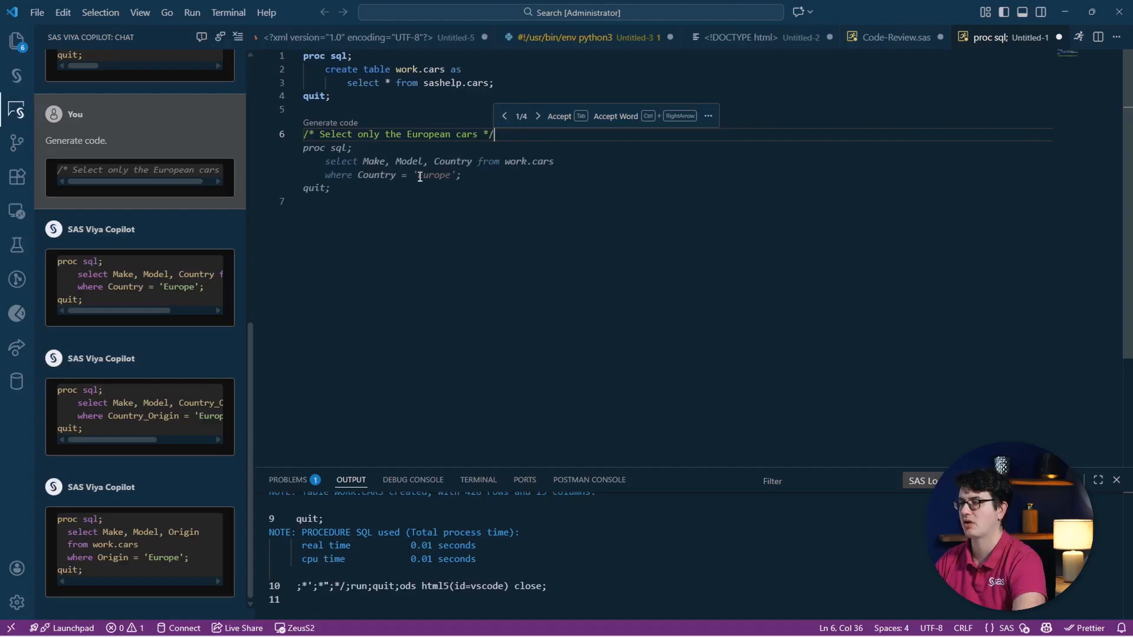
pyautogui.click(537, 116)
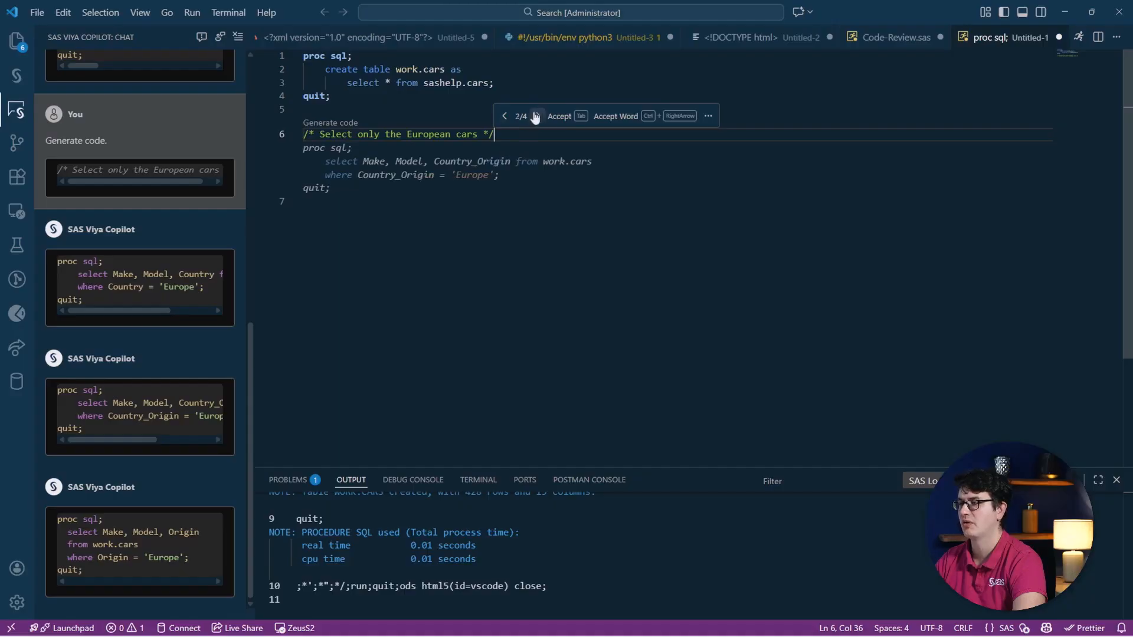
pyautogui.click(538, 116)
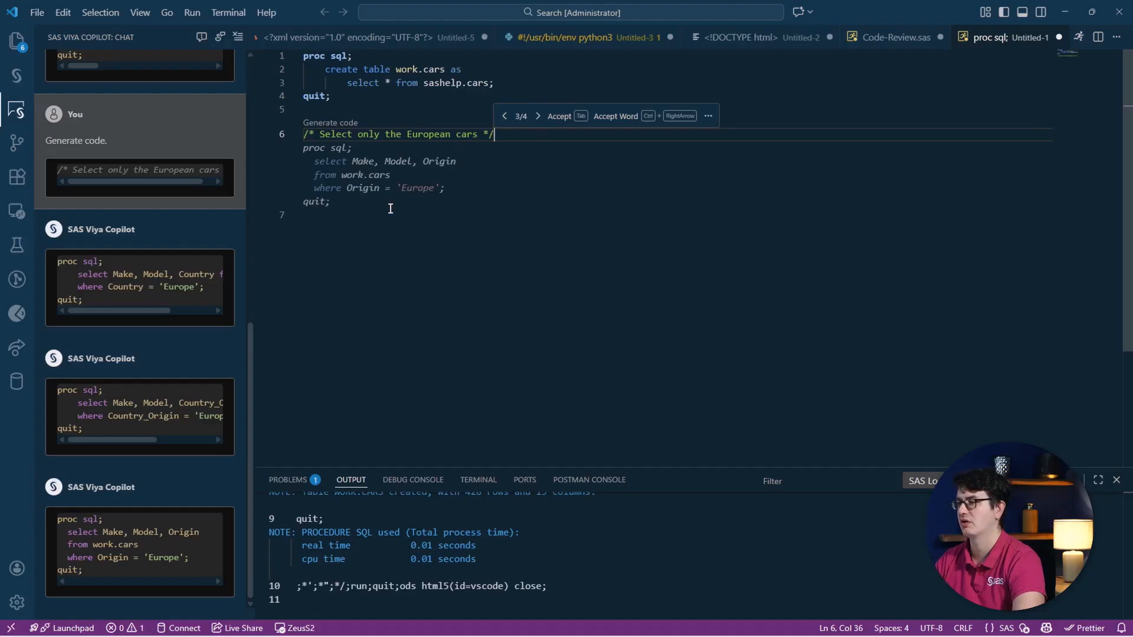
pyautogui.press('Tab')
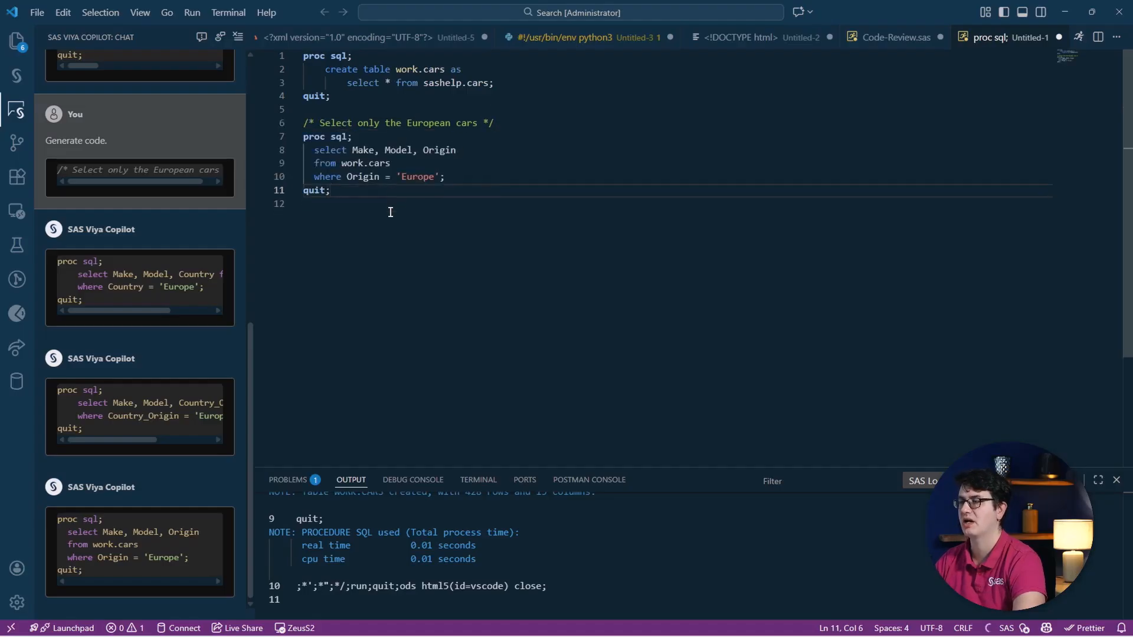
# - Run only the generated PROC SQL block and look through the resulting table of European cars
pyautogui.moveTo(333, 191); pyautogui.dragTo(303, 141)
pyautogui.press('F3')
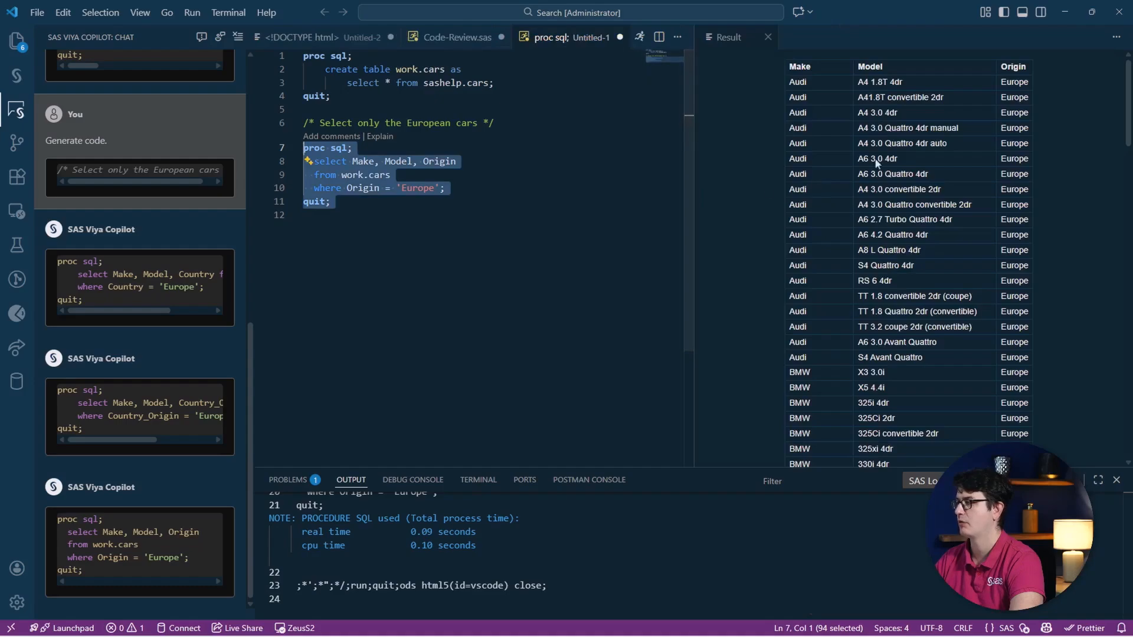
pyautogui.scroll(-4, 963, 118)
pyautogui.scroll(-15, 960, 131)
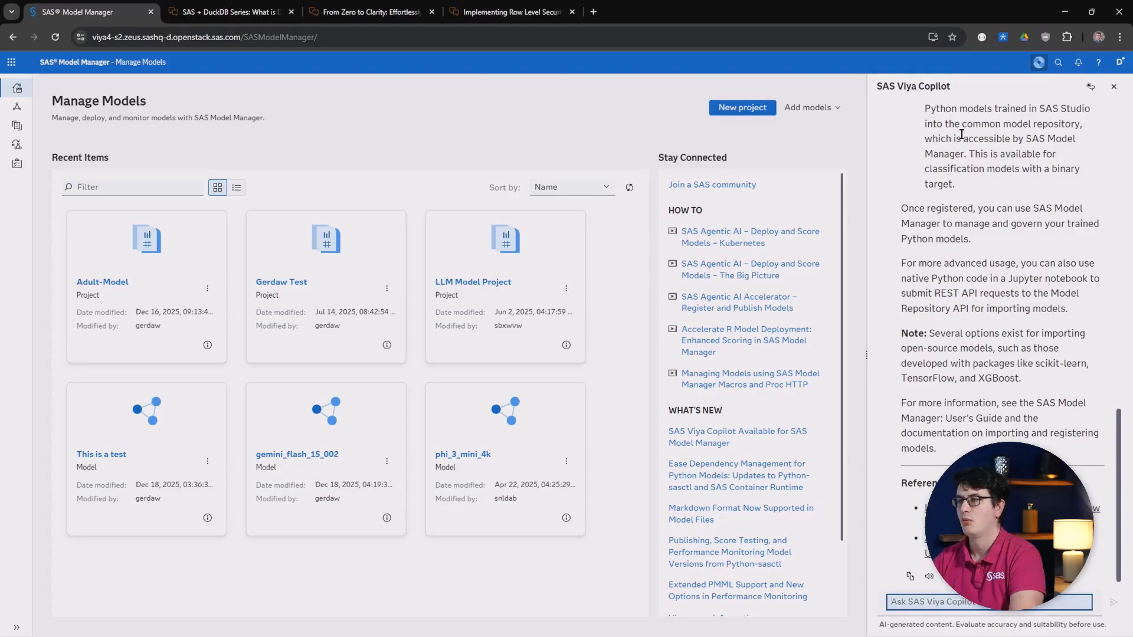
# - Switch back to the browser and view the SAS Communities articles on DuckDB, importing files in SAS Studio, and row level security in SAS SpeedyStore
pyautogui.hotkey('ctrl', 'Tab')
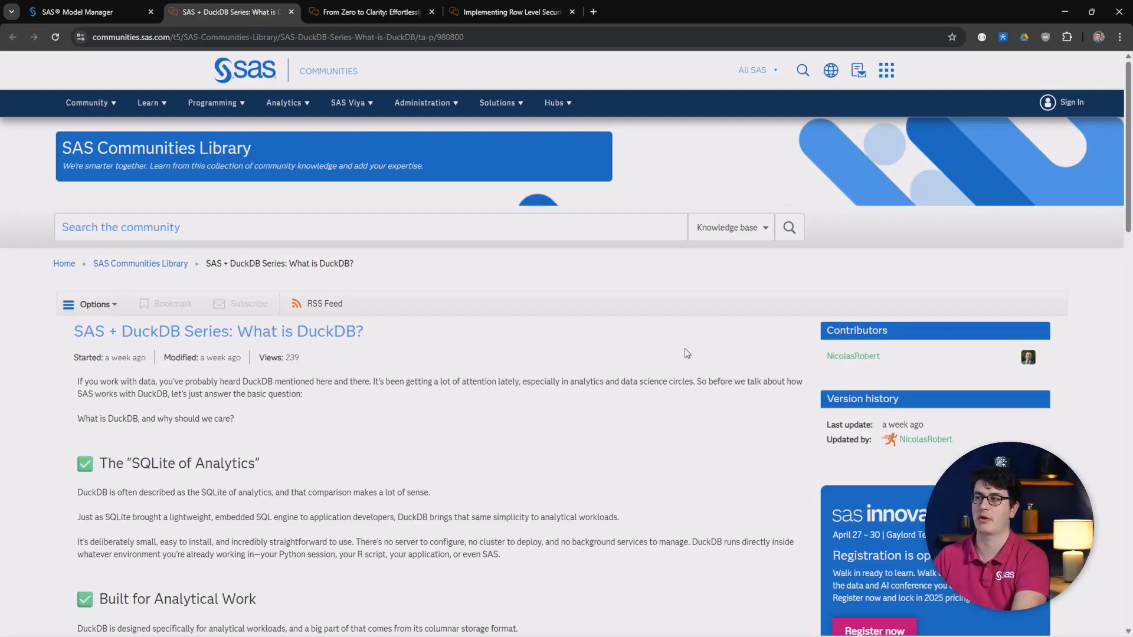
pyautogui.hotkey('ctrl', 'Tab')
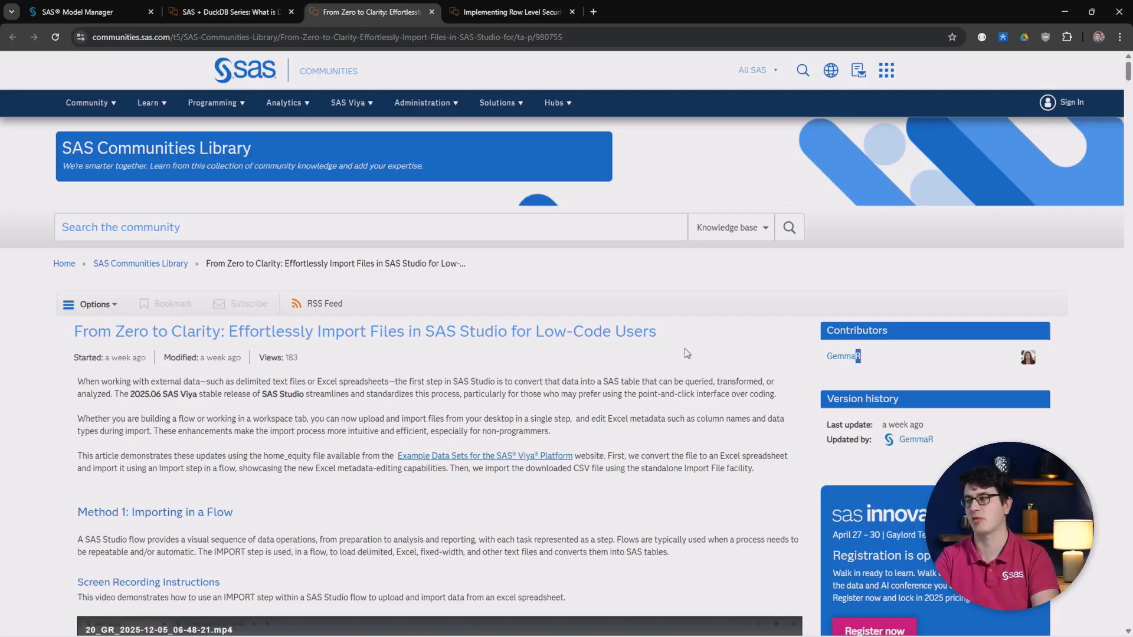
pyautogui.hotkey('ctrl', 'Tab')
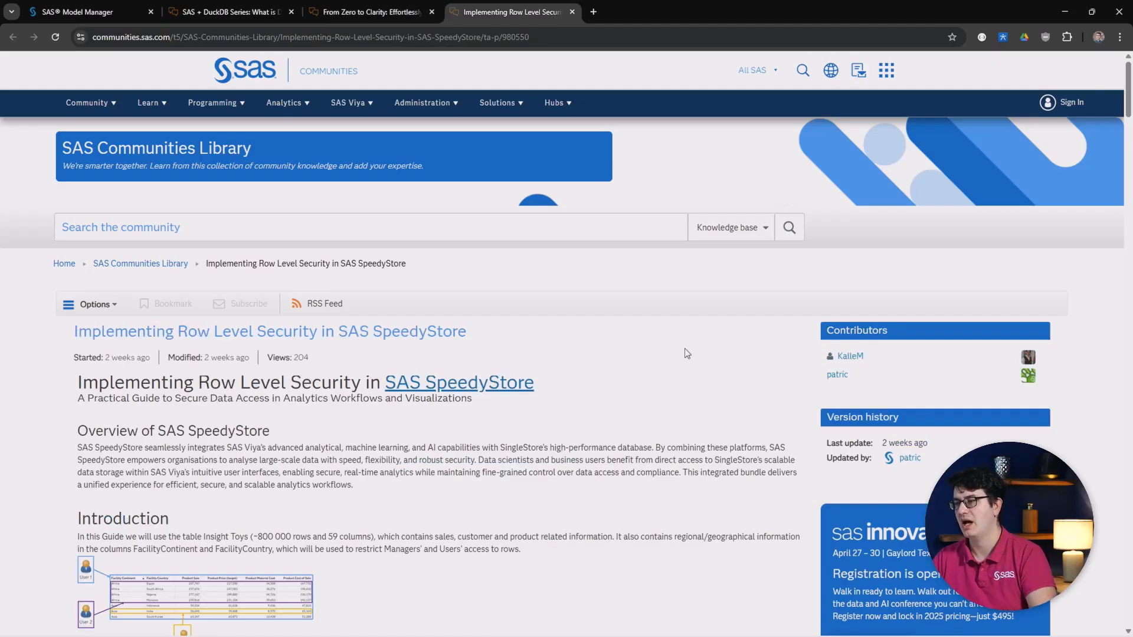